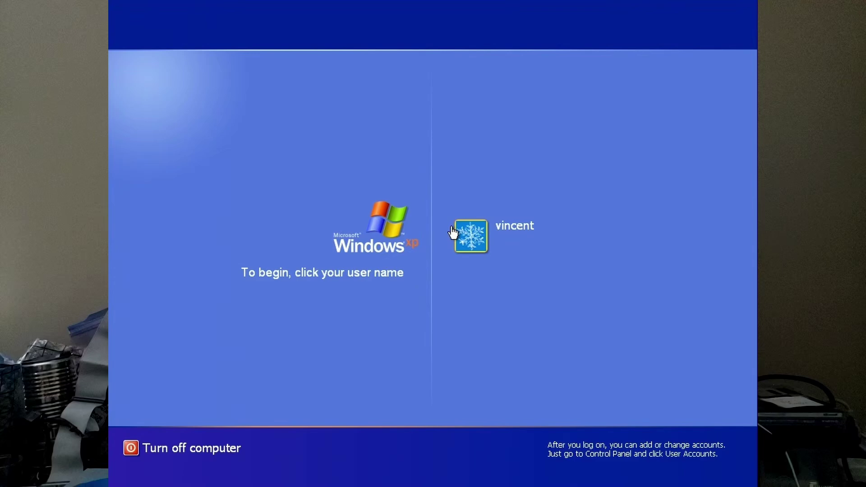
- Log on to the user account and select the benchmark validations folder on the desktop
{"action": "left_click", "coordinate": [452, 233]}
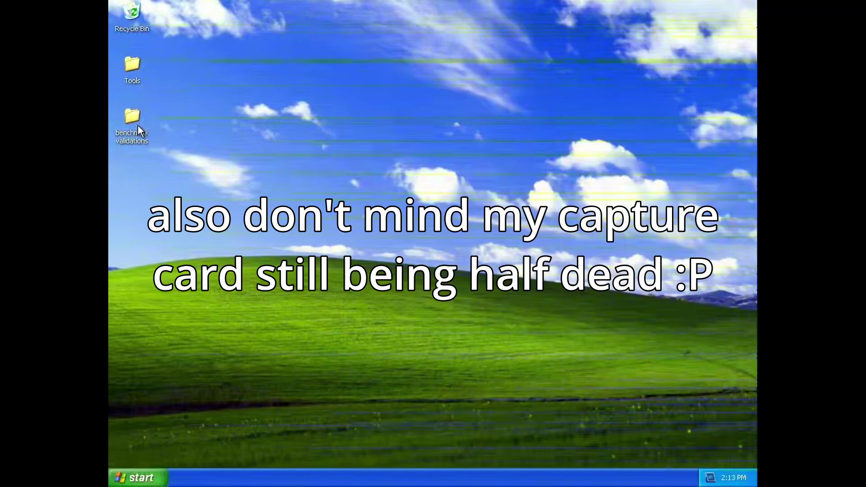
{"action": "left_click", "coordinate": [137, 125]}
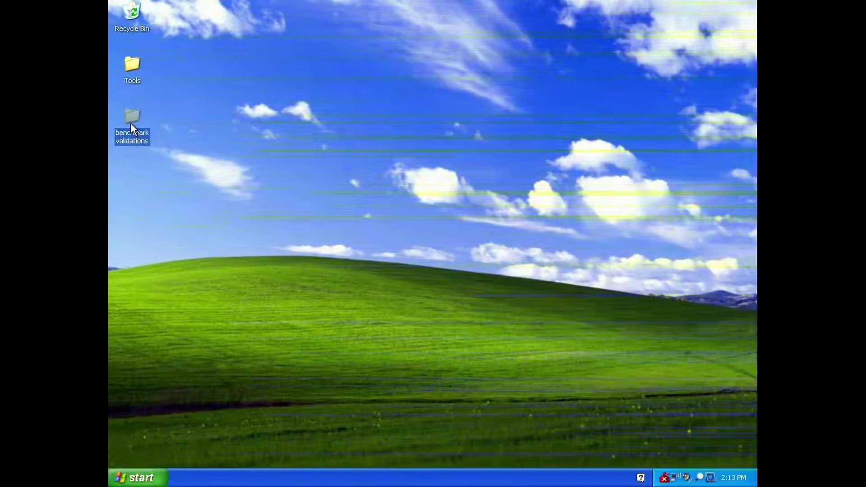
- Look through benchmark validations, then open Tools and select the CPU-Z shortcut
{"action": "double_click", "coordinate": [131, 123]}
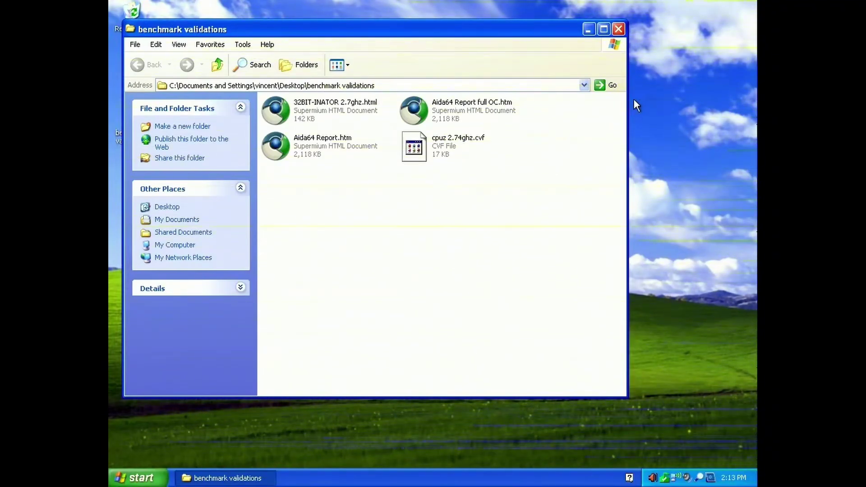
{"action": "left_click", "coordinate": [619, 29]}
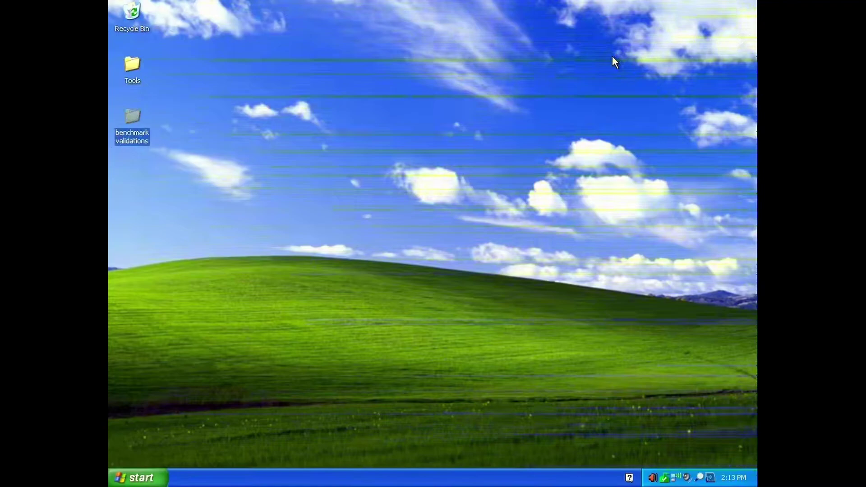
{"action": "key", "text": "Up"}
{"action": "key", "text": "Return"}
{"action": "key", "text": "Down"}
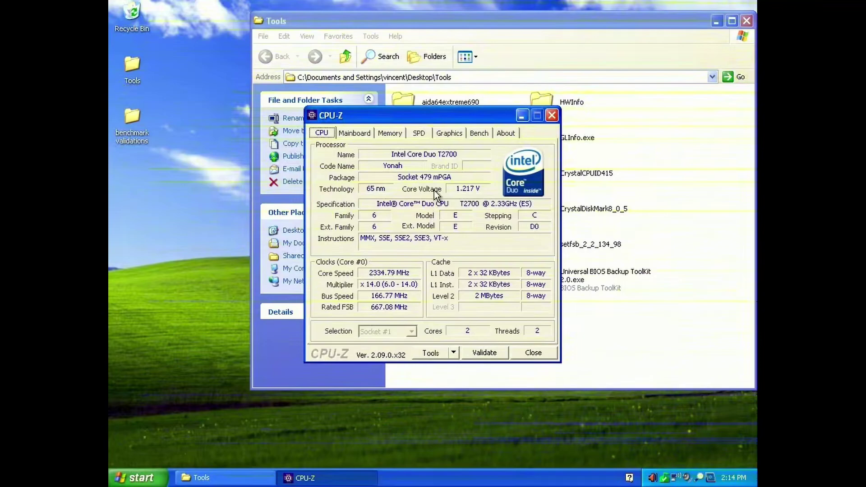
- Move CPU-Z aside and show the Crucial DDR2 PC2-6400 module's timings on the Memory and SPD tabs
{"action": "left_click_drag", "start_coordinate": [436, 119], "coordinate": [596, 190]}
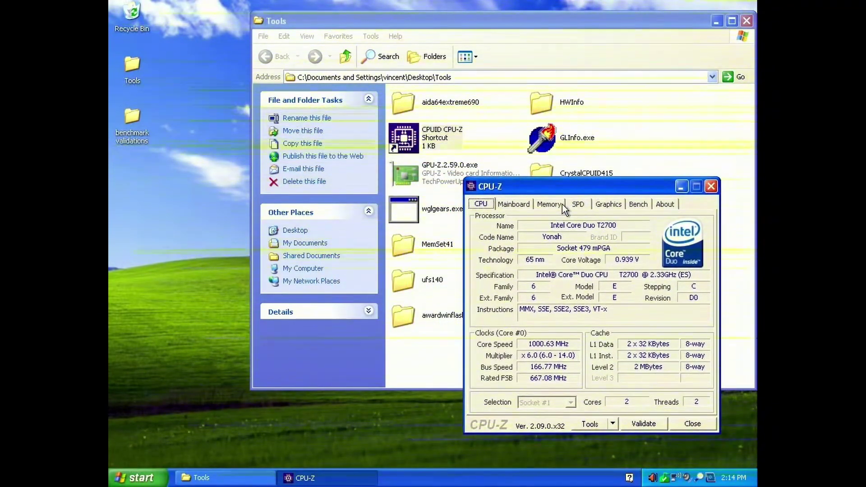
{"action": "left_click", "coordinate": [556, 204]}
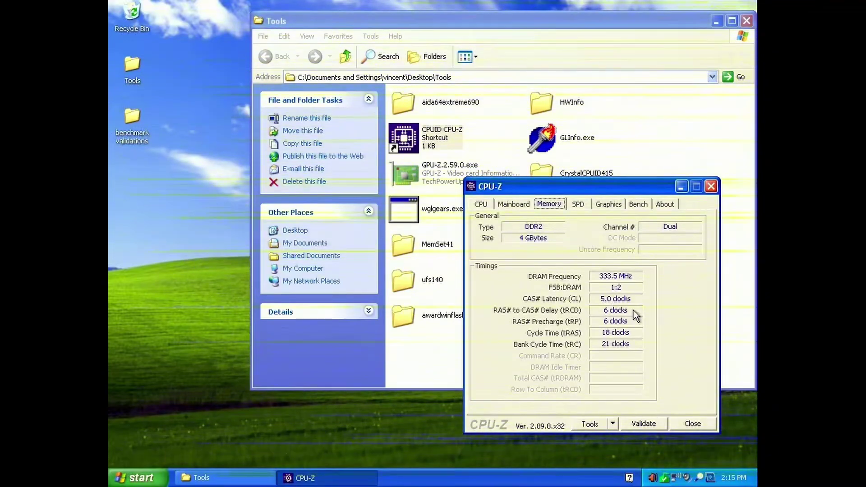
{"action": "left_click", "coordinate": [581, 204]}
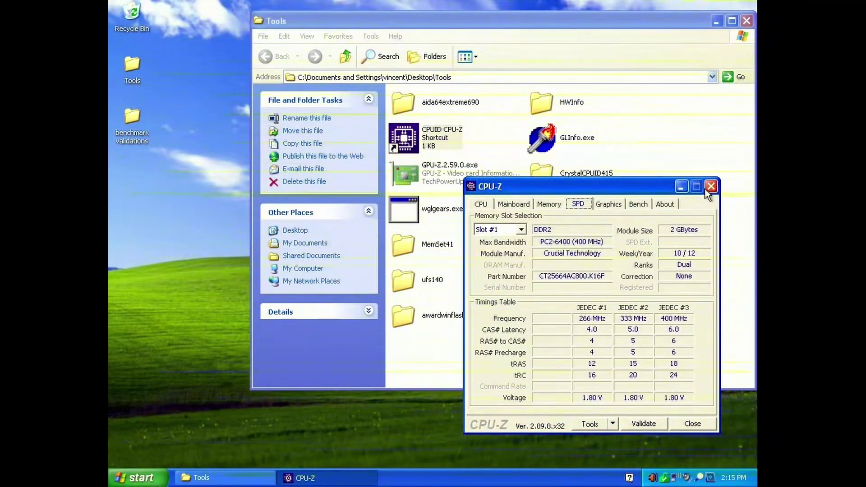
- Run CPU-Z's Bench CPU at stock clocks, scoring 80.4 single-thread and 80.9 multi-thread
{"action": "left_click", "coordinate": [638, 205]}
{"action": "left_click", "coordinate": [500, 346]}
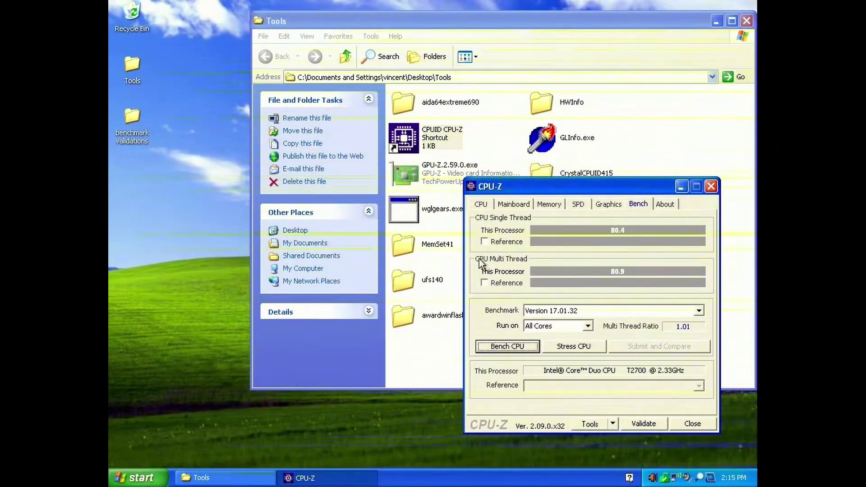
- Launch SetFSB from the setfsb_2_2_134_98 folder and read the current 166.8 MHz FSB
{"action": "left_click", "coordinate": [434, 213]}
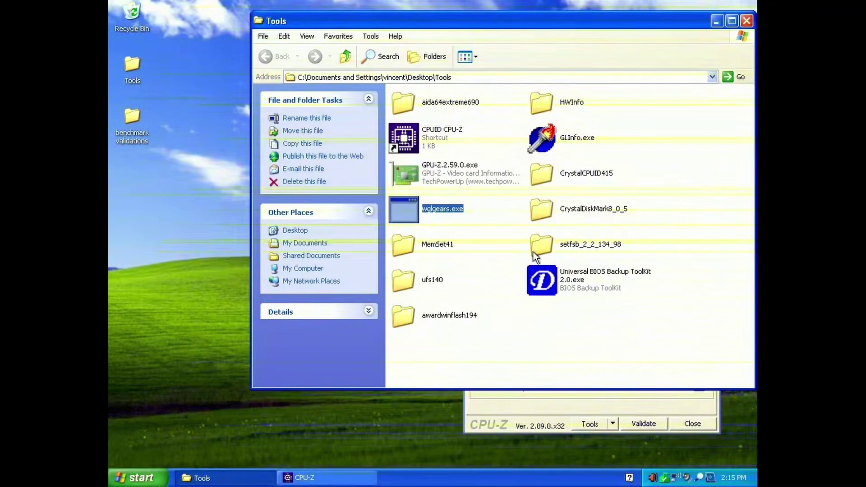
{"action": "left_click", "coordinate": [522, 248]}
{"action": "key", "text": "Return"}
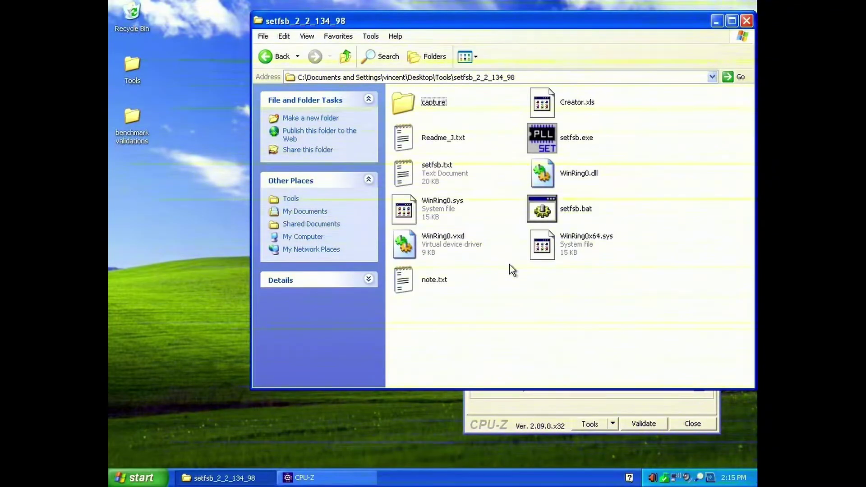
{"action": "key", "text": "s"}
{"action": "key", "text": "s"}
{"action": "key", "text": "Return"}
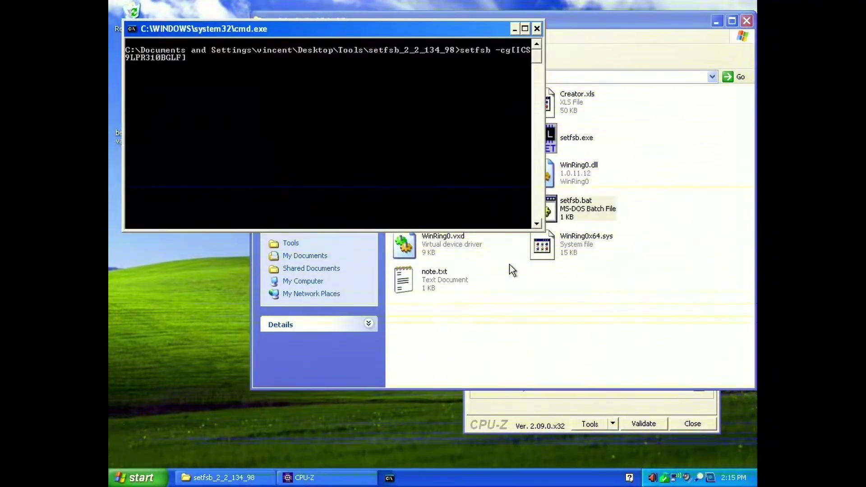
{"action": "left_click", "coordinate": [490, 424]}
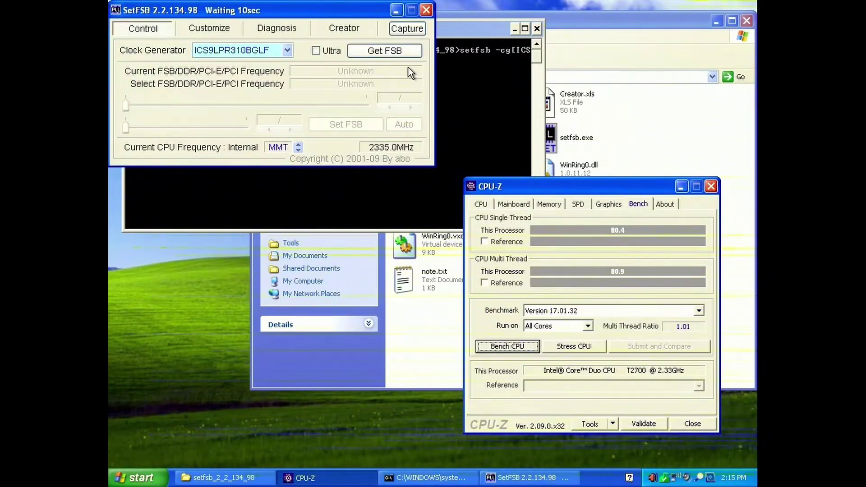
{"action": "left_click", "coordinate": [405, 56]}
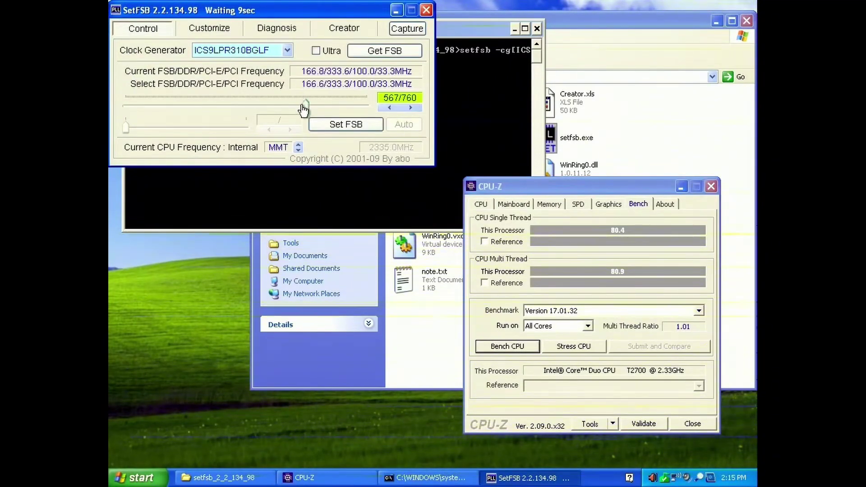
- Raise the FSB to 175.6 then 185.5 MHz and check CPU-Z's clock readings
{"action": "left_click_drag", "start_coordinate": [303, 109], "coordinate": [336, 112]}
{"action": "left_click", "coordinate": [323, 123]}
{"action": "left_click", "coordinate": [333, 125]}
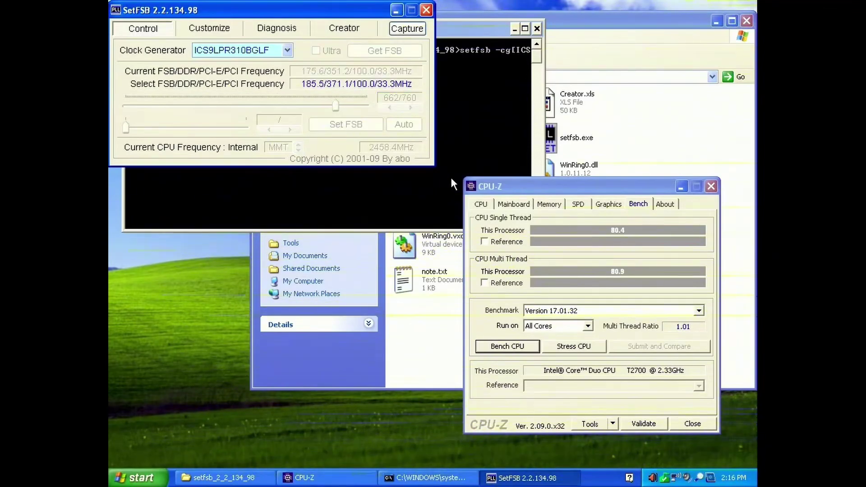
{"action": "left_click", "coordinate": [481, 203]}
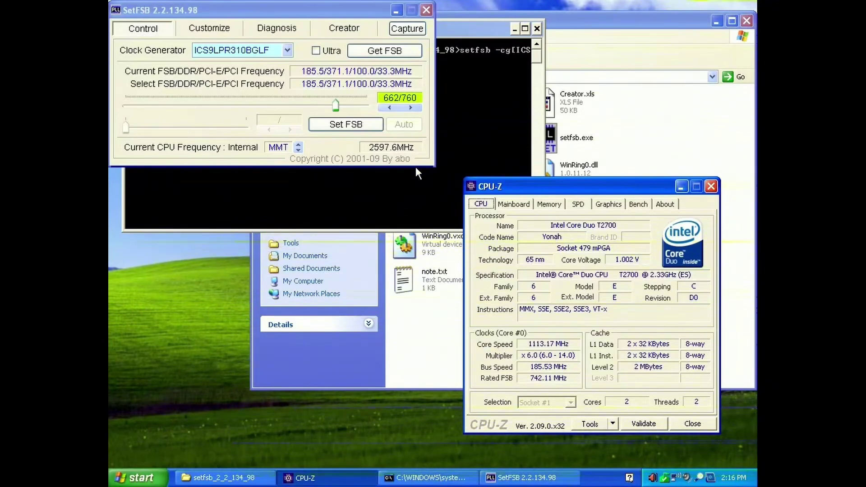
- Push the FSB further through 195.9 and 200.7 MHz up to 205.0 MHz
{"action": "left_click_drag", "start_coordinate": [337, 108], "coordinate": [352, 108]}
{"action": "left_click", "coordinate": [344, 122]}
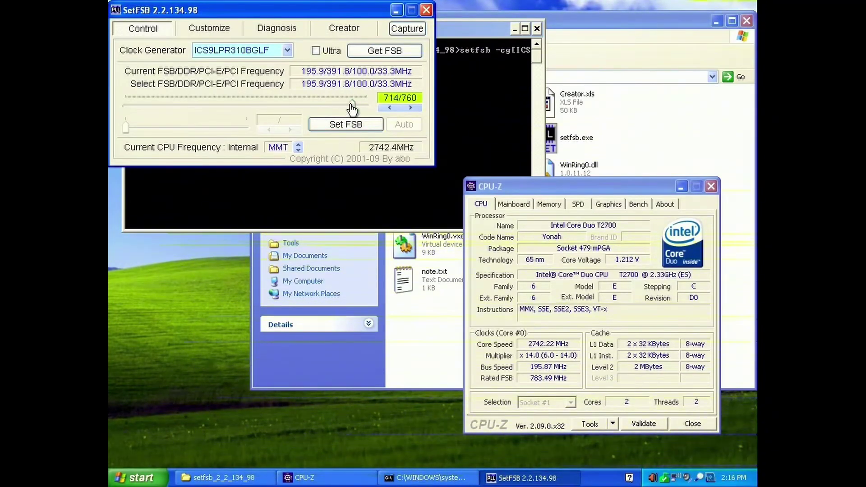
{"action": "left_click_drag", "start_coordinate": [352, 108], "coordinate": [360, 108]}
{"action": "left_click", "coordinate": [346, 124]}
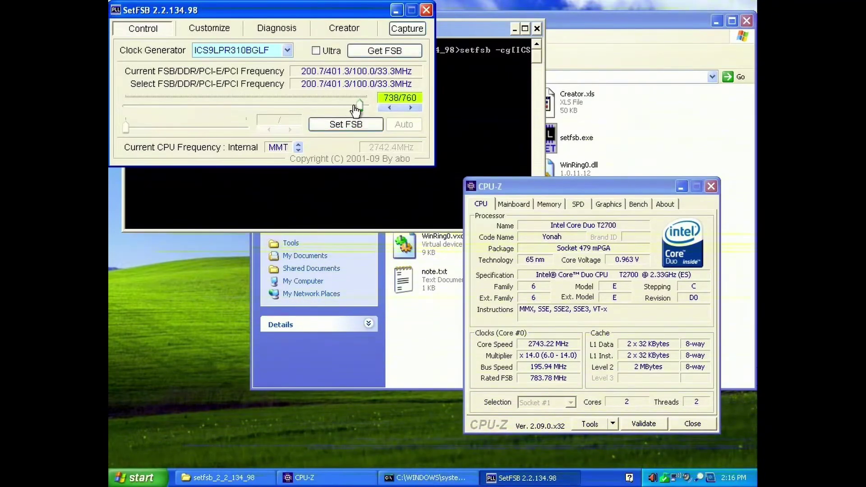
{"action": "left_click_drag", "start_coordinate": [356, 108], "coordinate": [373, 109]}
{"action": "left_click", "coordinate": [360, 122]}
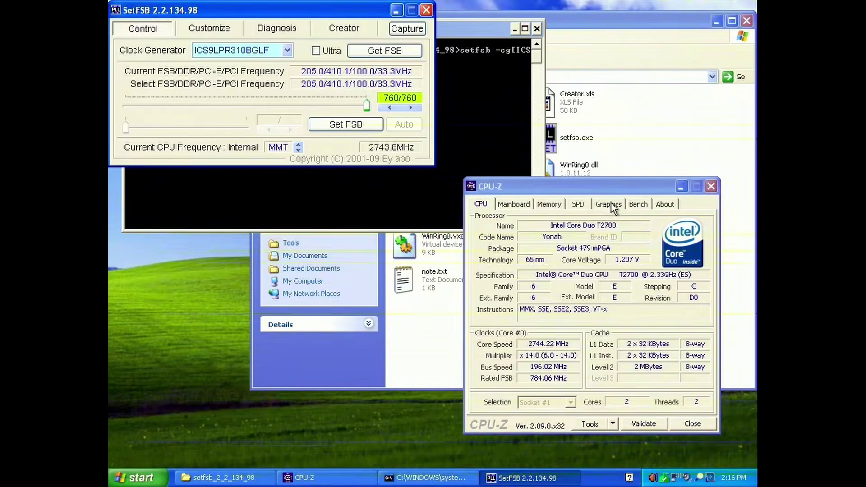
- Rerun CPU-Z's benchmark at the 205.0 MHz bus, scoring 94.4 single-thread and 94.8 multi-thread
{"action": "left_click", "coordinate": [637, 204]}
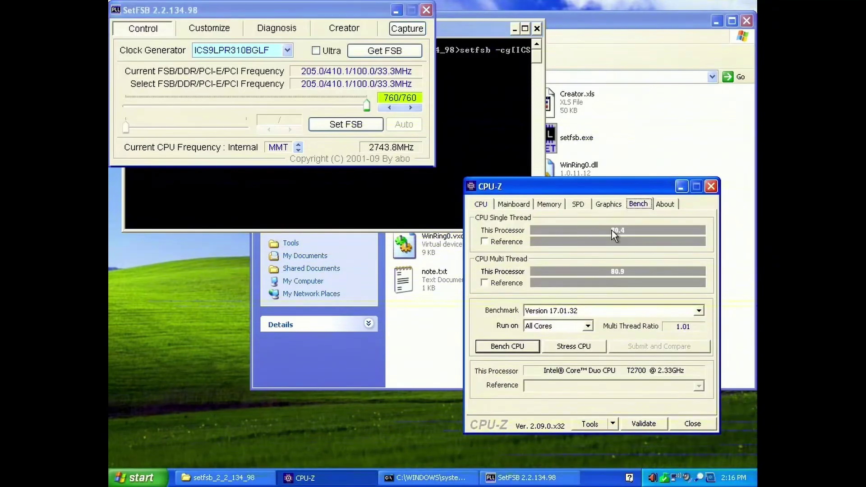
{"action": "left_click", "coordinate": [507, 346]}
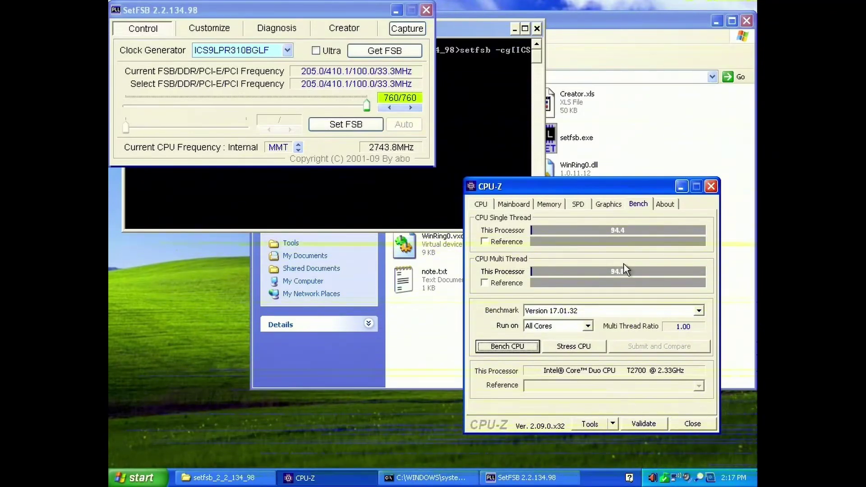
{"action": "left_click_drag", "start_coordinate": [650, 187], "coordinate": [599, 180]}
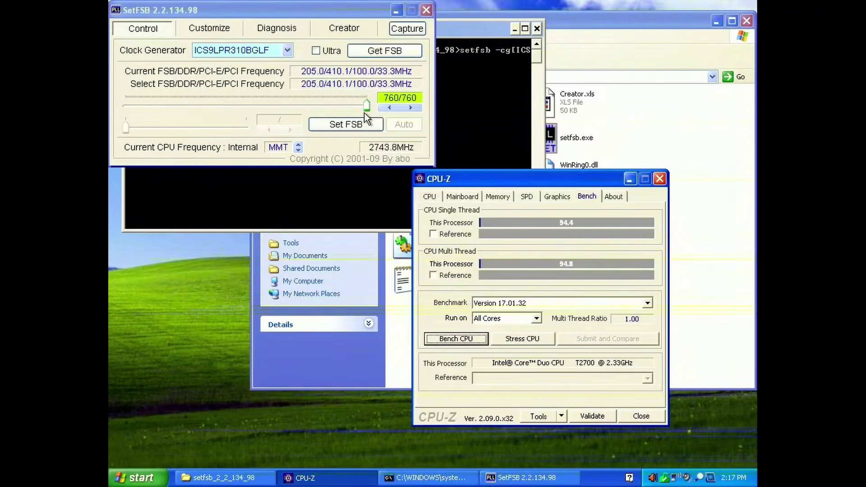
- Close SetFSB, the command prompt, CPU-Z and the setfsb folder, and launch Supermium
{"action": "left_click", "coordinate": [426, 10]}
{"action": "left_click", "coordinate": [538, 45]}
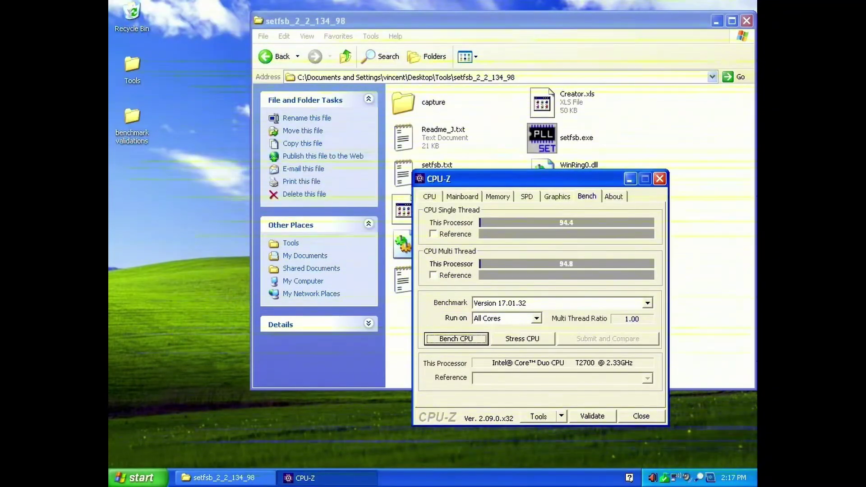
{"action": "left_click", "coordinate": [135, 477]}
{"action": "left_click", "coordinate": [186, 205]}
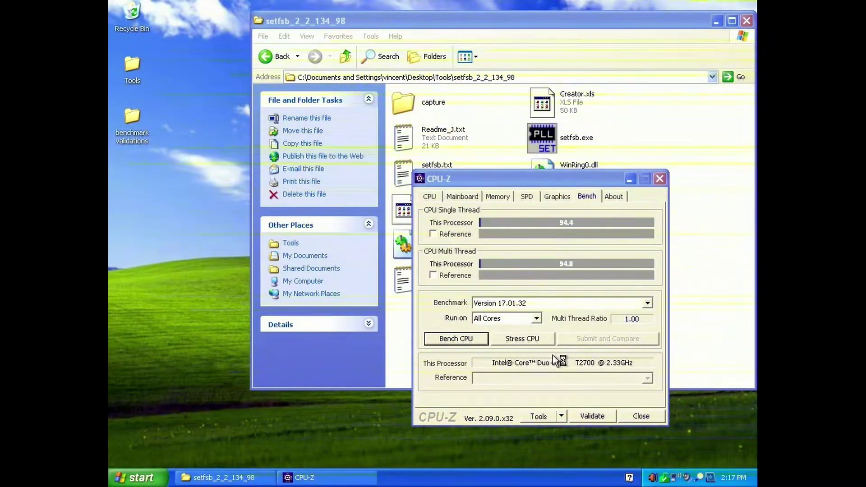
{"action": "left_click", "coordinate": [644, 415]}
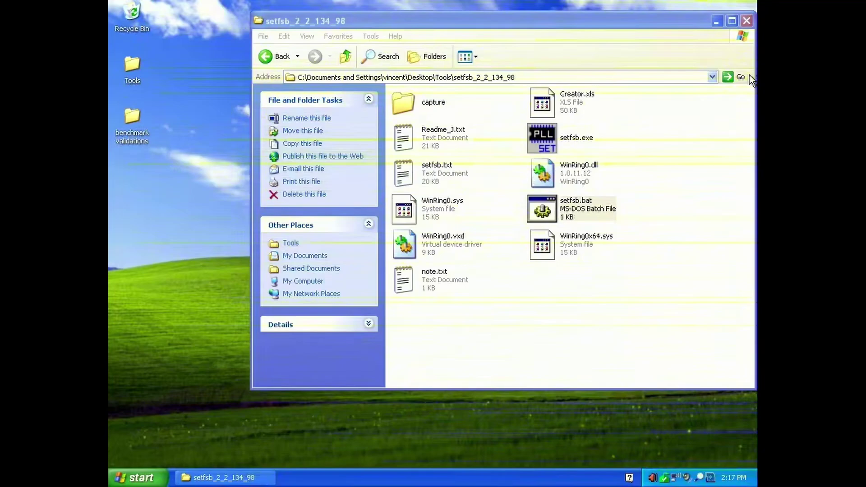
{"action": "left_click", "coordinate": [746, 21]}
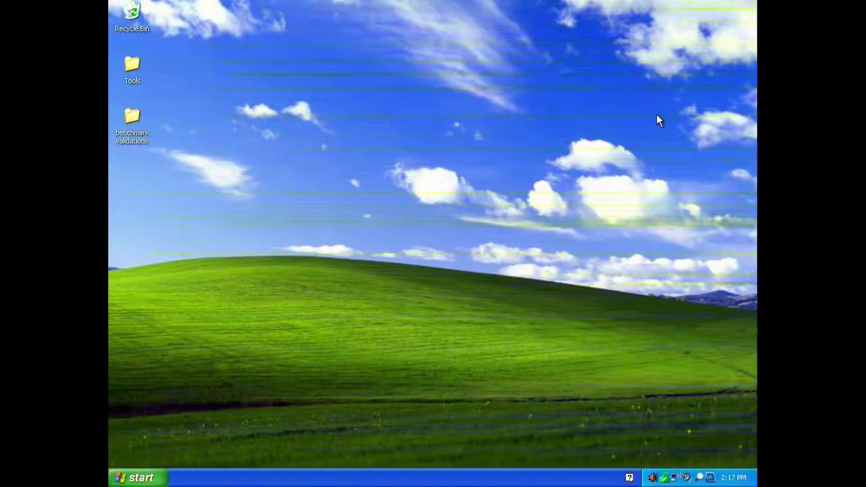
- Open and dismiss the Start menu, then step through the Tools items down to setfsb_2_2_134_98
{"action": "left_click", "coordinate": [138, 477]}
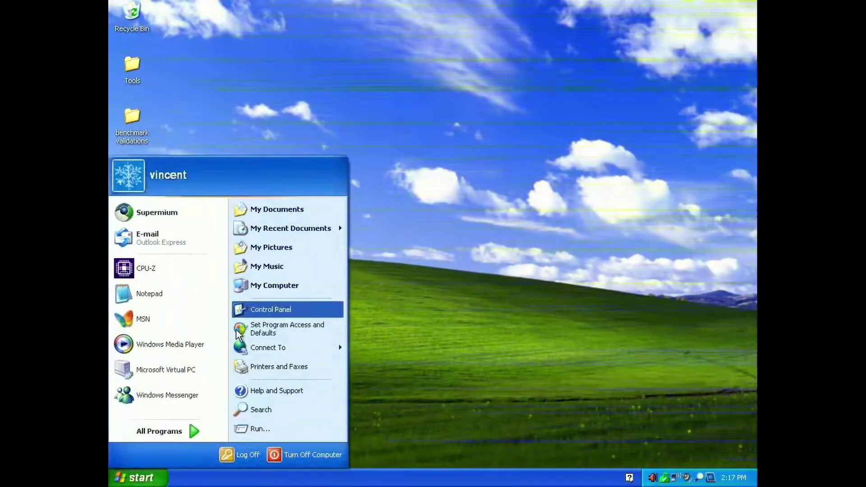
{"action": "left_click", "coordinate": [196, 78]}
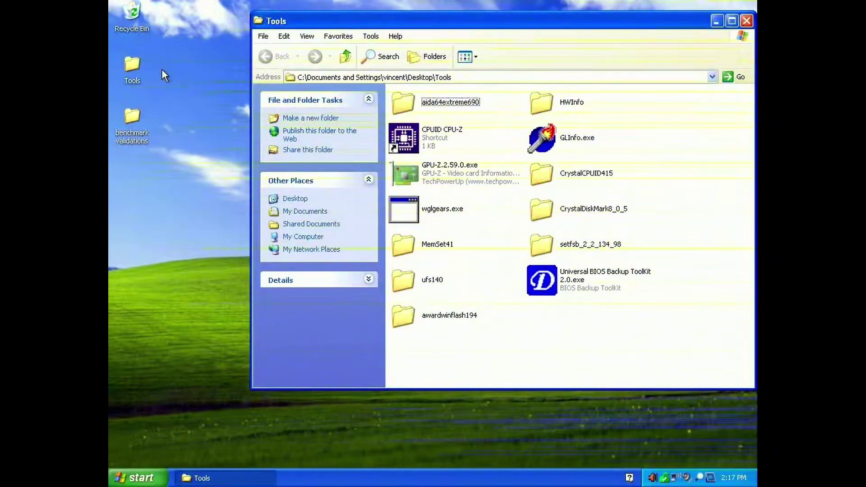
{"action": "key", "text": "Down"}
{"action": "key", "text": "Right"}
{"action": "key", "text": "Down"}
{"action": "key", "text": "Left"}
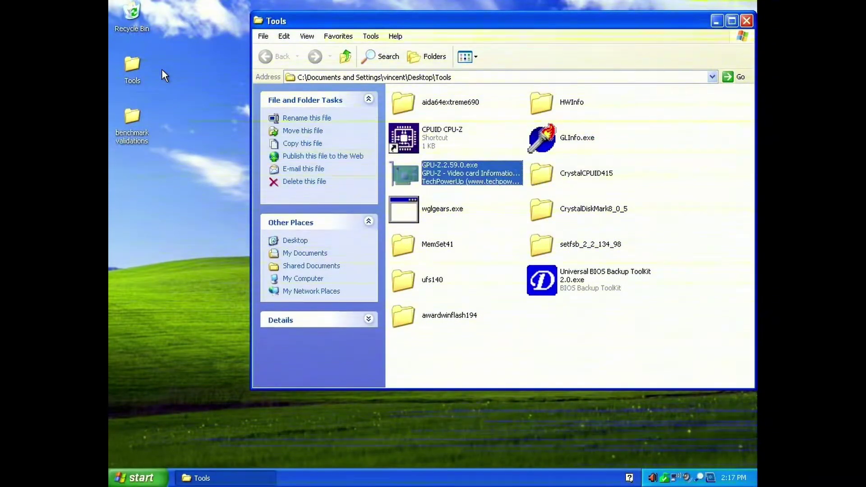
{"action": "key", "text": "Right"}
{"action": "key", "text": "Down"}
{"action": "key", "text": "Left"}
{"action": "key", "text": "Down"}
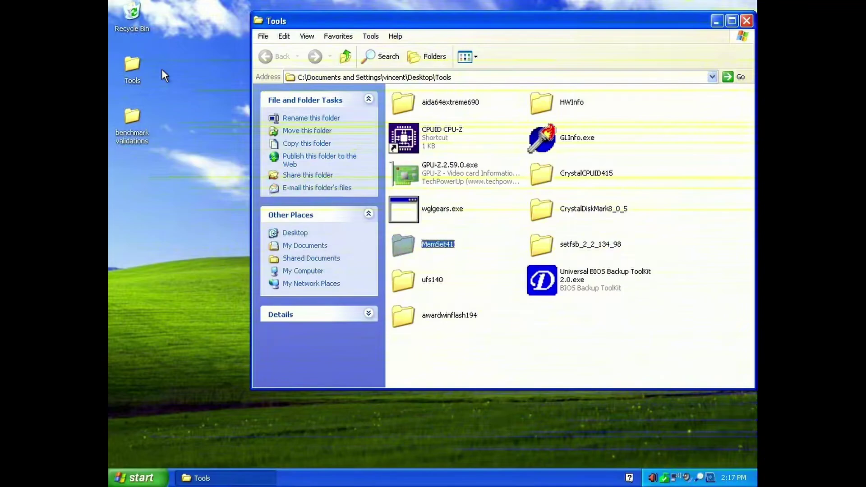
{"action": "key", "text": "Right"}
- Step back up to aida64extreme690 and GLInfo.exe, then close the Tools folder
{"action": "key", "text": "Up"}
{"action": "key", "text": "Left"}
{"action": "key", "text": "Up"}
{"action": "key", "text": "Right"}
{"action": "key", "text": "Up"}
{"action": "key", "text": "Left"}
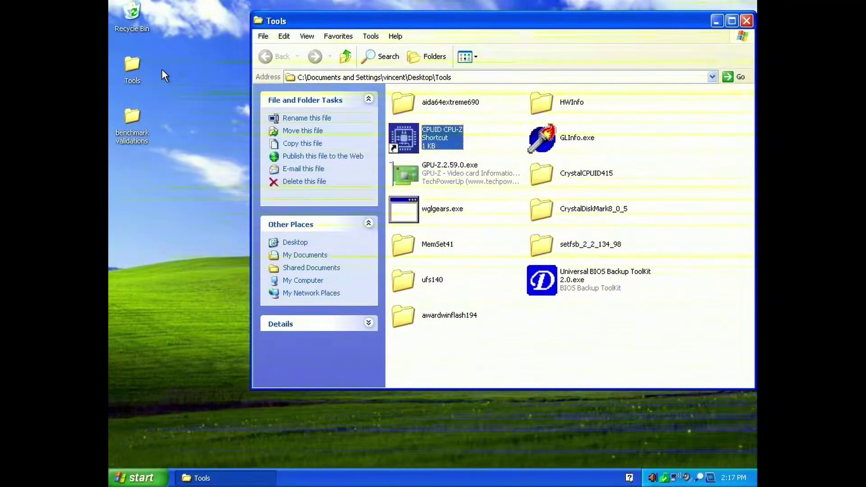
{"action": "key", "text": "Up"}
{"action": "key", "text": "Right"}
{"action": "key", "text": "Down"}
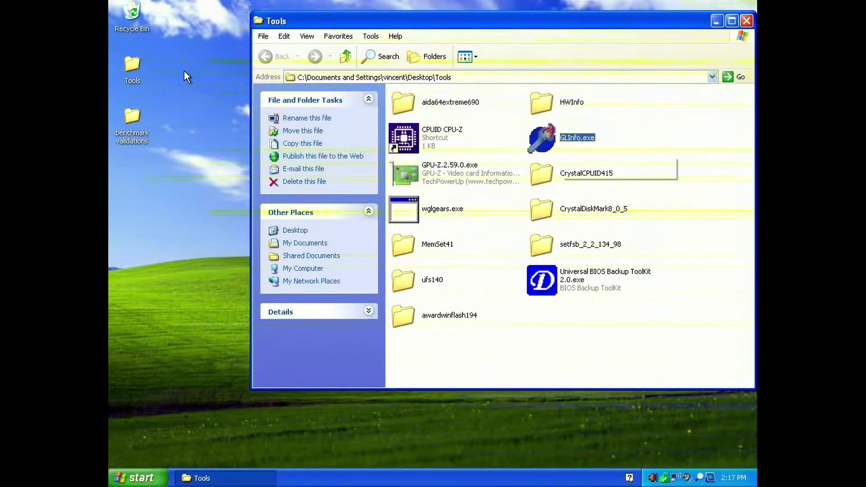
{"action": "left_click", "coordinate": [746, 21]}
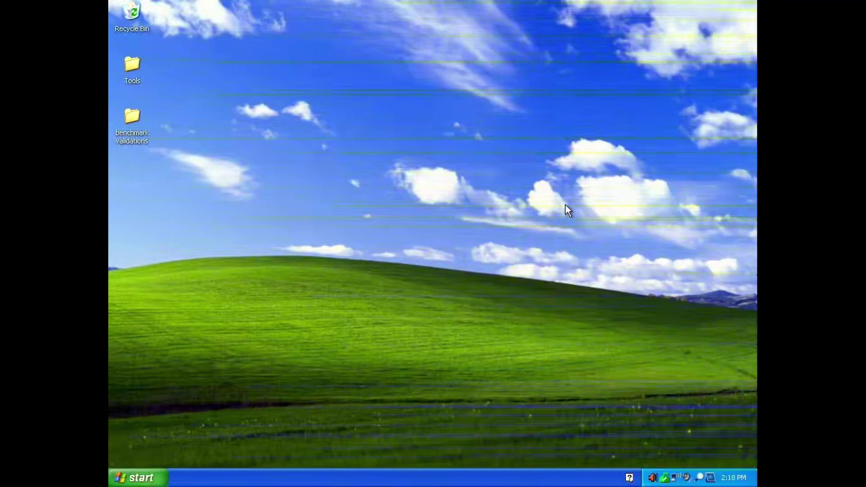
- Open Task Manager from the taskbar menu and move it to the right
{"action": "right_click", "coordinate": [447, 478]}
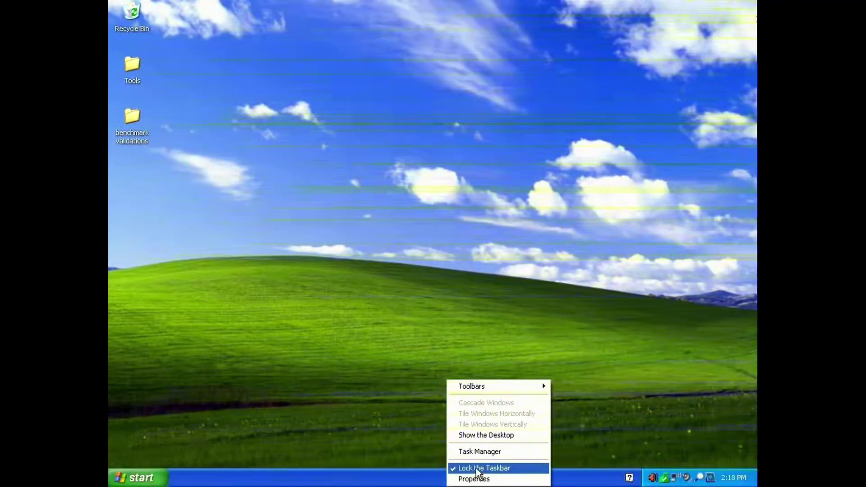
{"action": "left_click", "coordinate": [476, 451]}
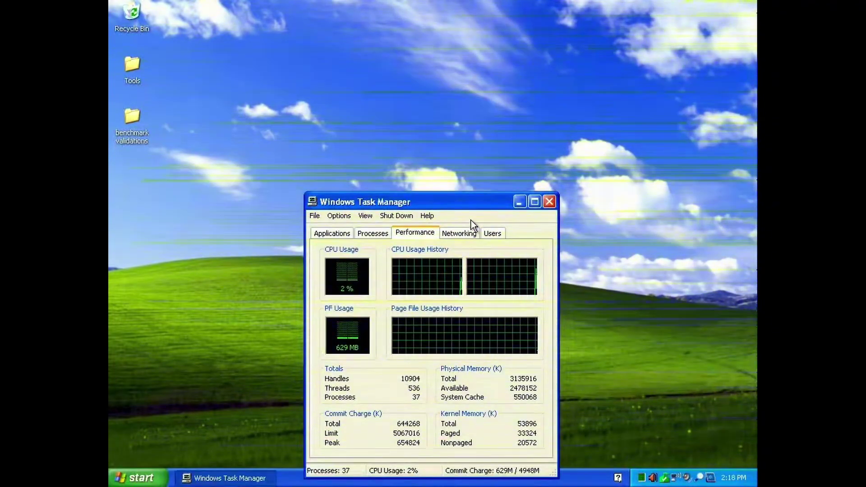
{"action": "left_click_drag", "start_coordinate": [474, 206], "coordinate": [617, 189]}
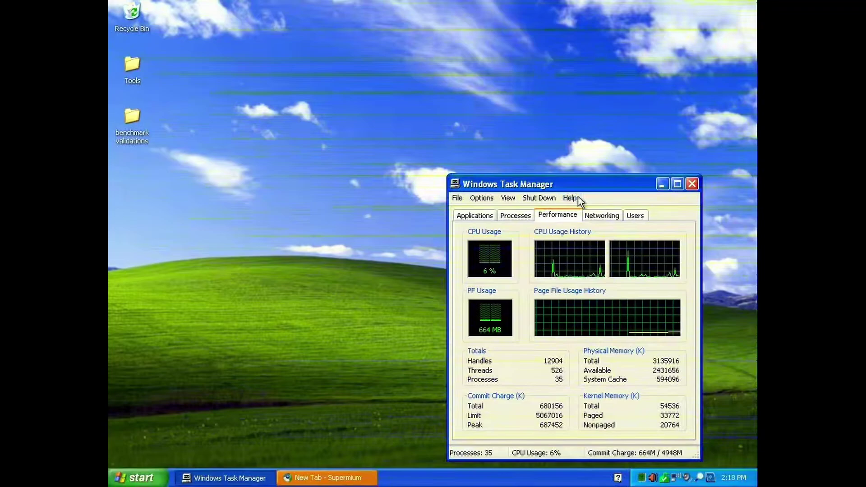
- Place Task Manager over Supermium, restore the browser to a window, and select the Tools folder
{"action": "left_click", "coordinate": [356, 478]}
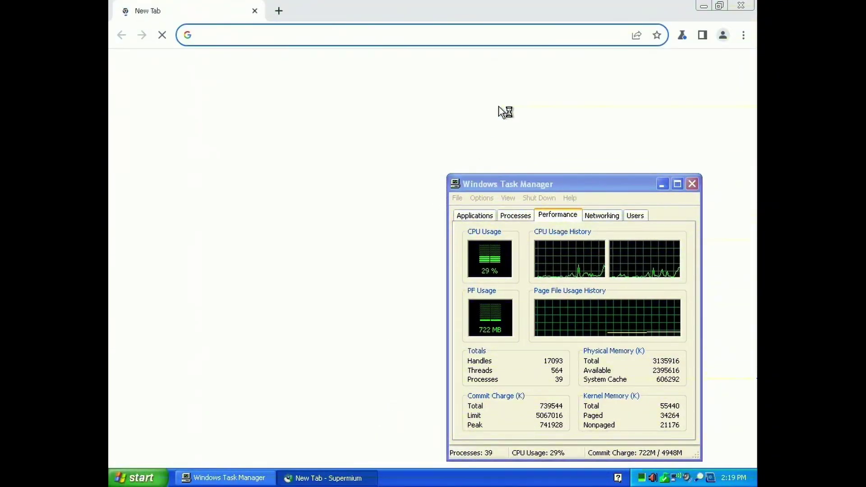
{"action": "left_click_drag", "start_coordinate": [645, 189], "coordinate": [588, 174]}
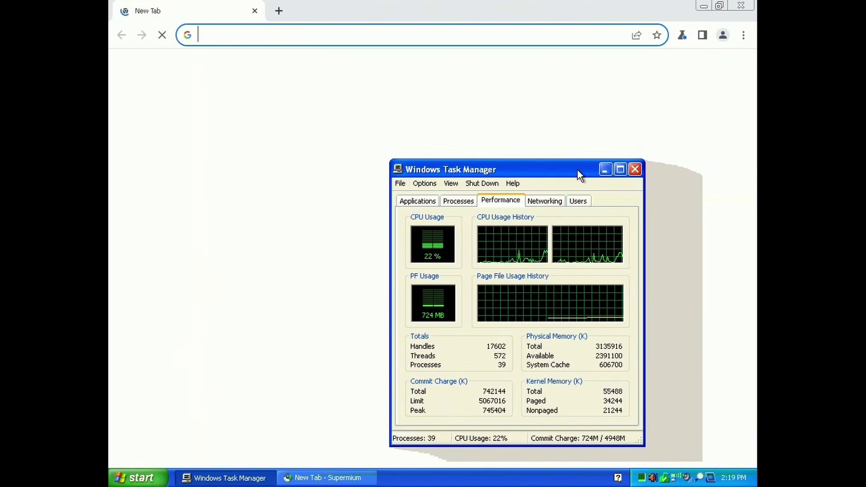
{"action": "left_click", "coordinate": [719, 5]}
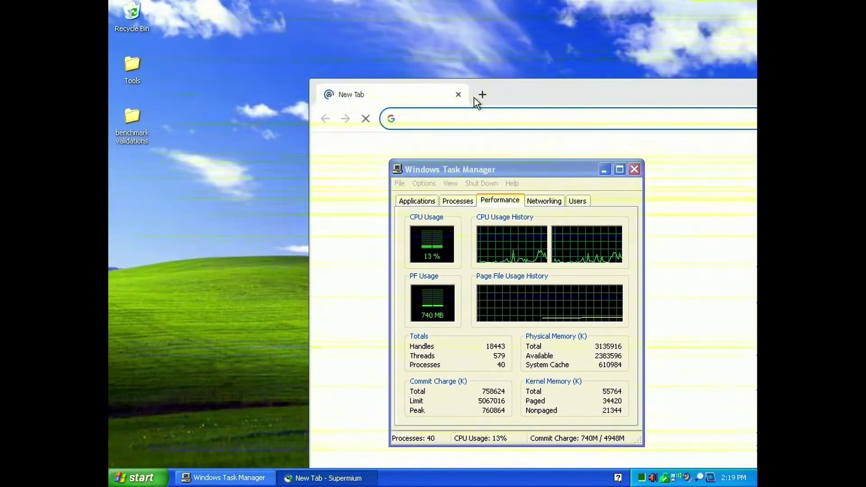
{"action": "left_click", "coordinate": [133, 68]}
- Open Tools and setfsb_2_2_134_98 to run setfsb.exe, then move the browser window to the top
{"action": "double_click", "coordinate": [131, 70]}
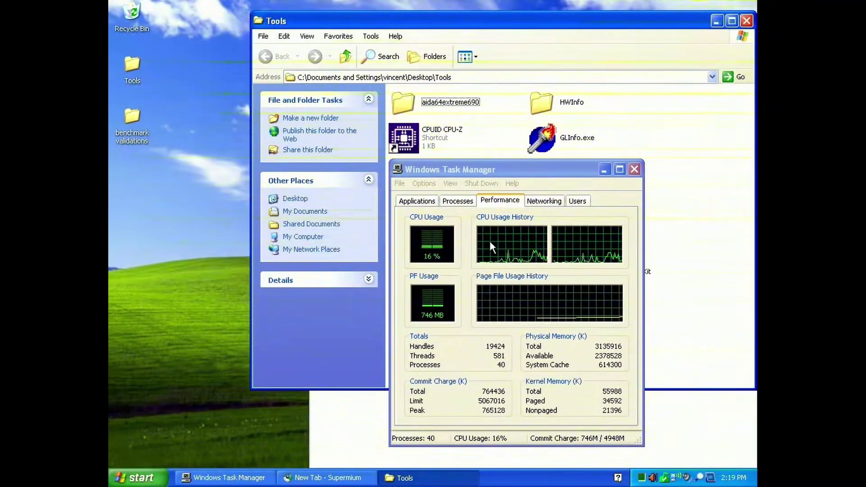
{"action": "left_click", "coordinate": [603, 171]}
{"action": "left_click", "coordinate": [605, 170]}
{"action": "left_click", "coordinate": [413, 247]}
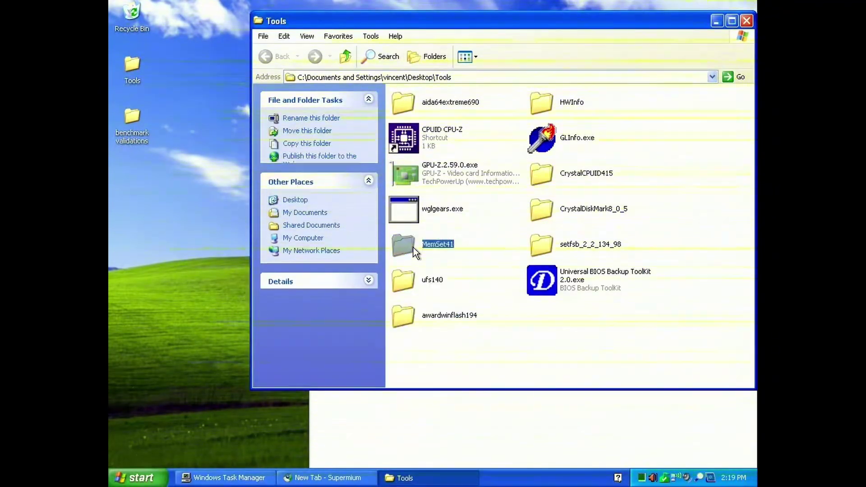
{"action": "left_click", "coordinate": [545, 244]}
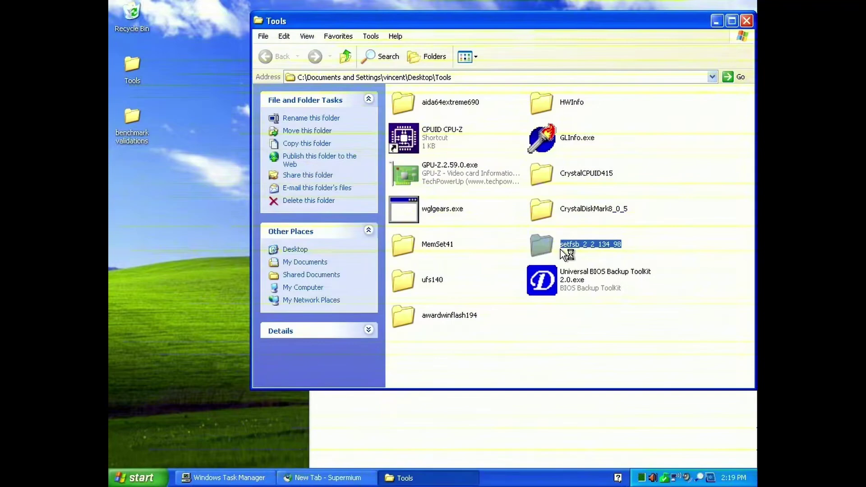
{"action": "double_click", "coordinate": [560, 249]}
{"action": "key", "text": "s"}
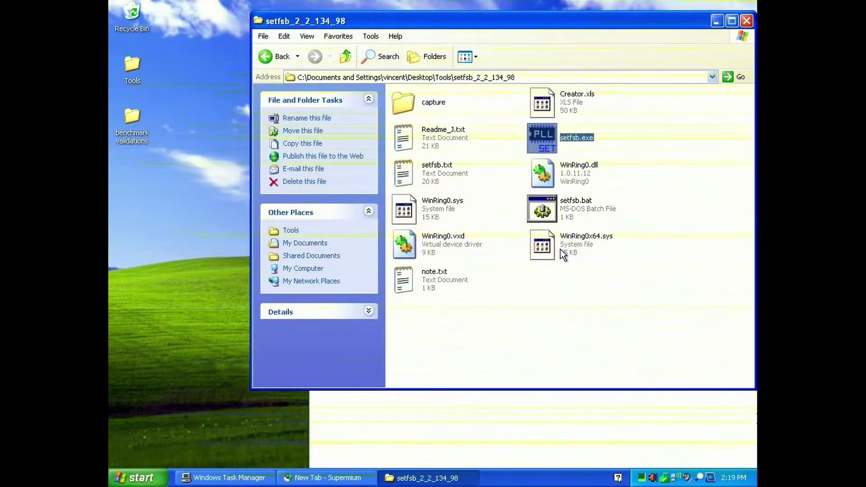
{"action": "key", "text": "Return"}
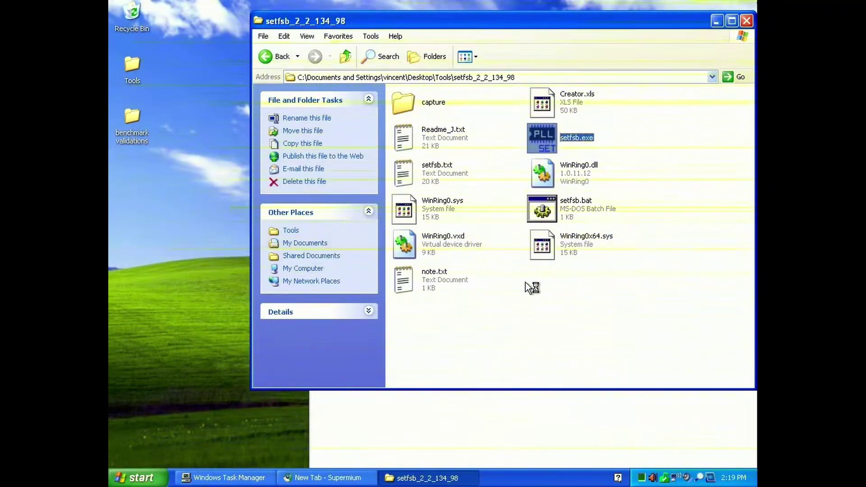
{"action": "left_click", "coordinate": [541, 455]}
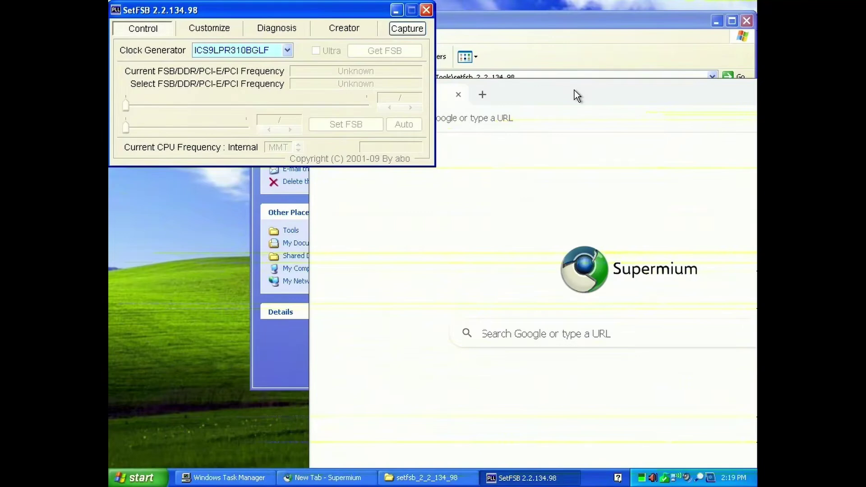
{"action": "mouse_move", "coordinate": [572, 93]}
{"action": "left_mouse_down"}
{"action": "mouse_move", "coordinate": [546, 15]}
{"action": "mouse_move", "coordinate": [554, 29]}
{"action": "left_mouse_up"}
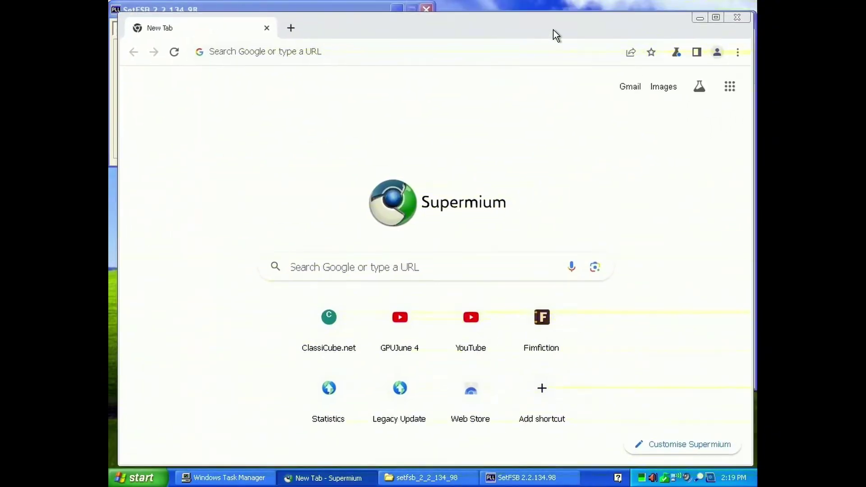
- Maximize Supermium and open the GPUJune 4 tile, which crashes with STATUS_ACCESS_VIOLATION
{"action": "left_click", "coordinate": [715, 20]}
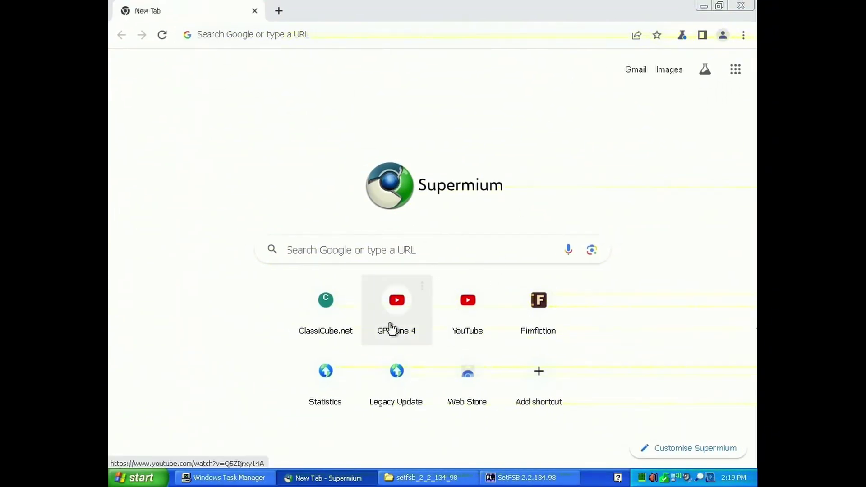
{"action": "left_click", "coordinate": [390, 355]}
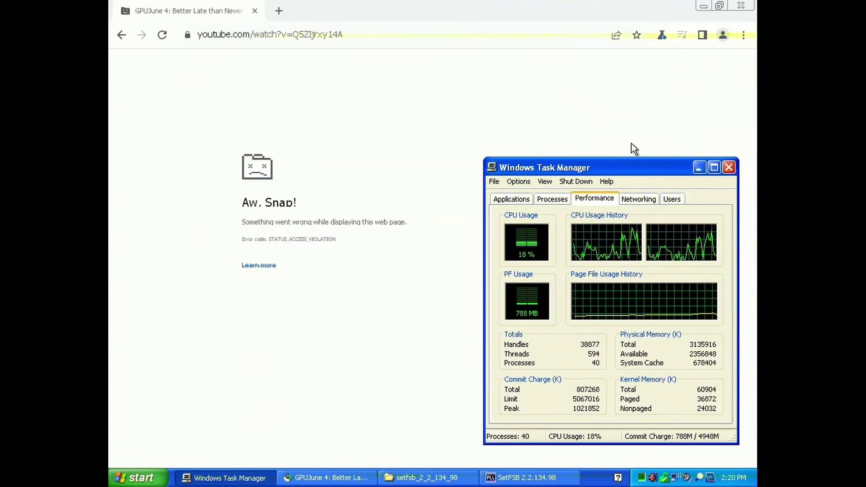
- Read the 205 MHz bus in SetFSB, then apply 195.5 MHz and finally 190.3 MHz
{"action": "left_click", "coordinate": [512, 471]}
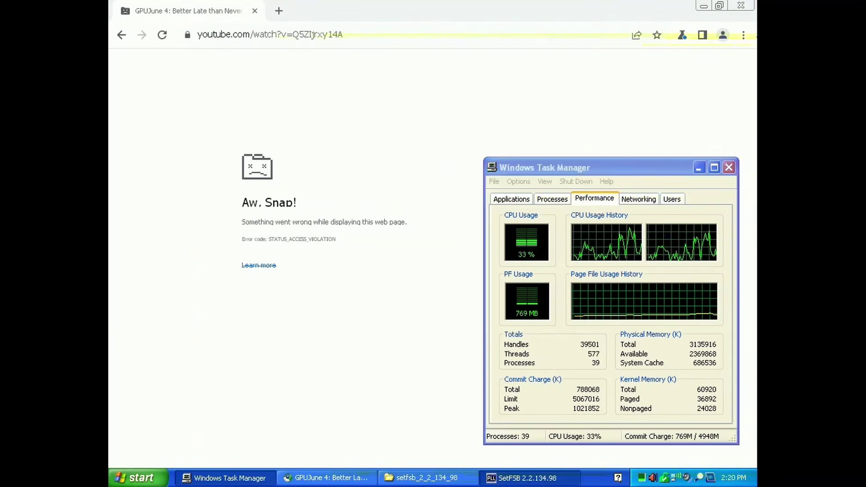
{"action": "left_click", "coordinate": [372, 52]}
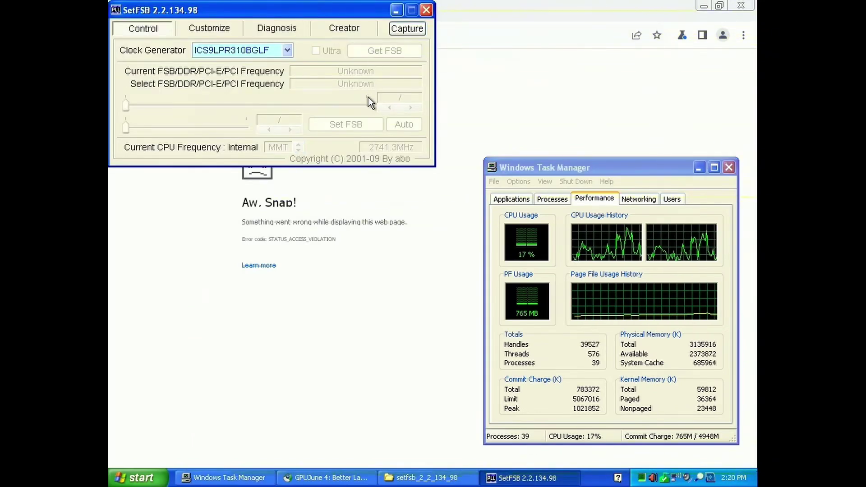
{"action": "left_click_drag", "start_coordinate": [370, 107], "coordinate": [342, 108]}
{"action": "left_click", "coordinate": [348, 121]}
{"action": "left_click", "coordinate": [338, 121]}
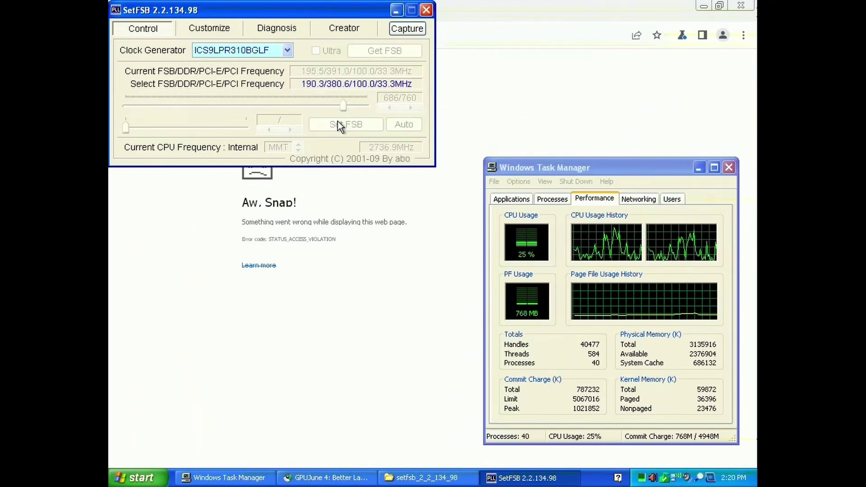
- Reload the crashed GPUJune 4 video page in Supermium and skip the ad
{"action": "left_click", "coordinate": [486, 89]}
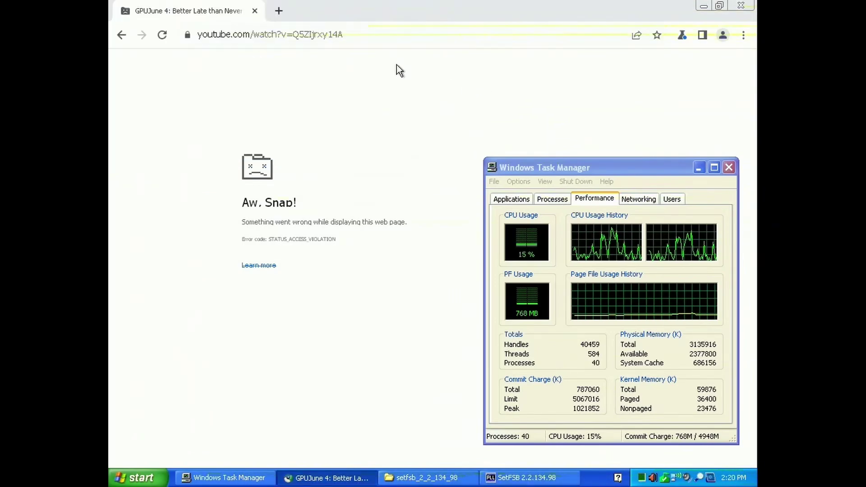
{"action": "left_click", "coordinate": [162, 35]}
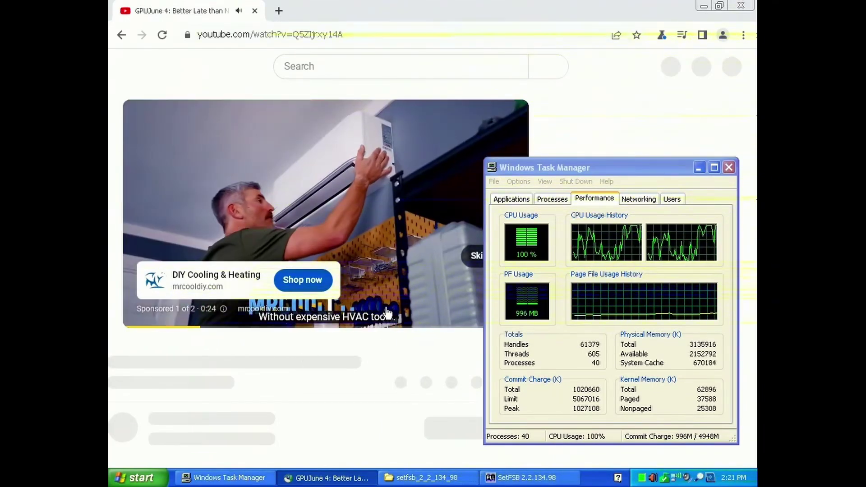
{"action": "mouse_move", "coordinate": [341, 314]}
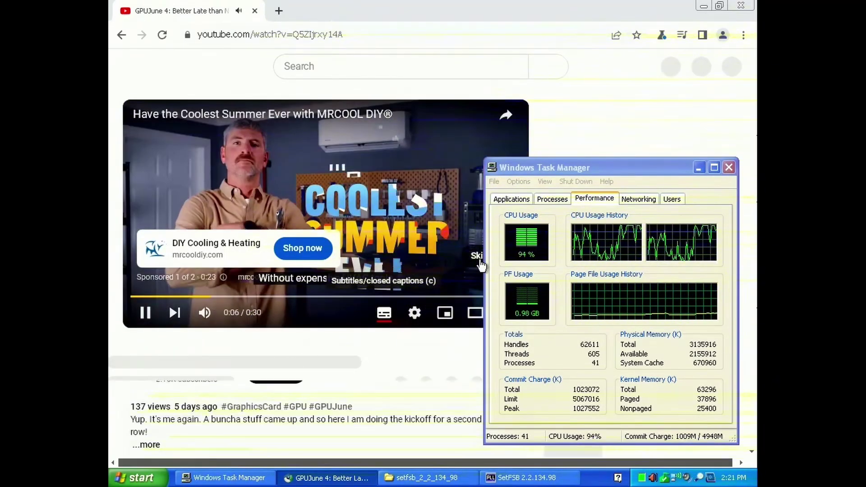
{"action": "left_click", "coordinate": [478, 257]}
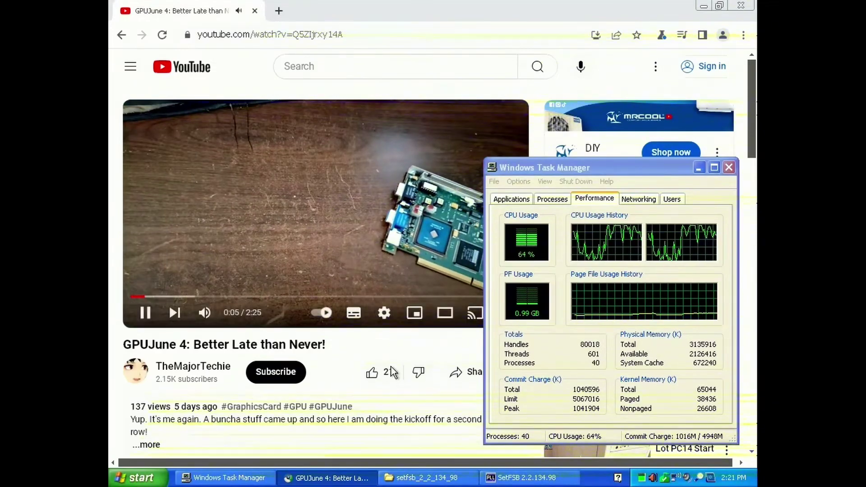
- Show Stats for nerds on the GPUJune 4 video and set its quality to 720p
{"action": "right_click", "coordinate": [353, 264]}
{"action": "left_click", "coordinate": [387, 433]}
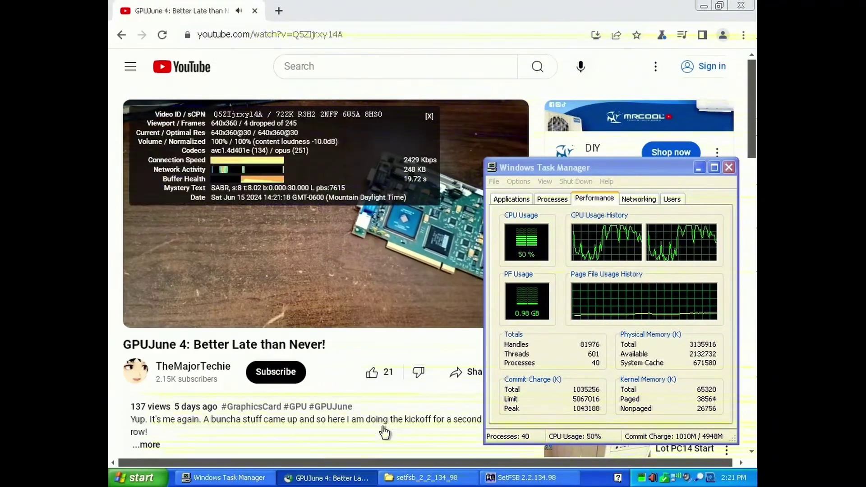
{"action": "left_click", "coordinate": [384, 312]}
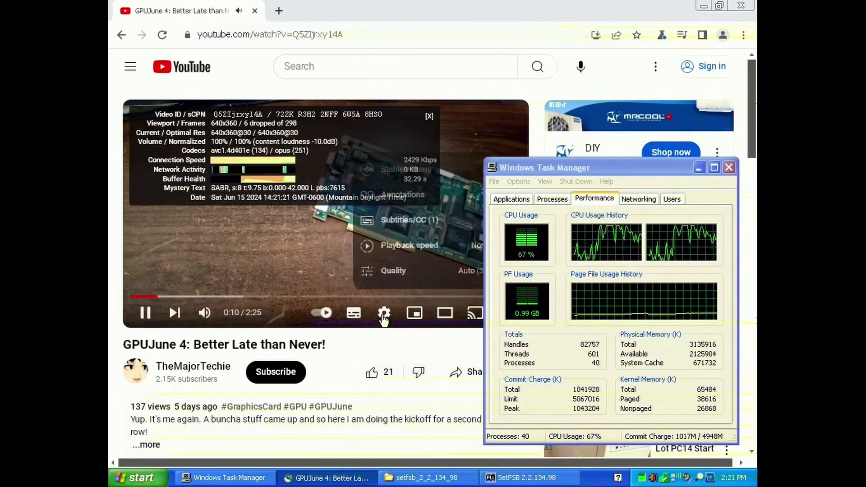
{"action": "left_click", "coordinate": [414, 270]}
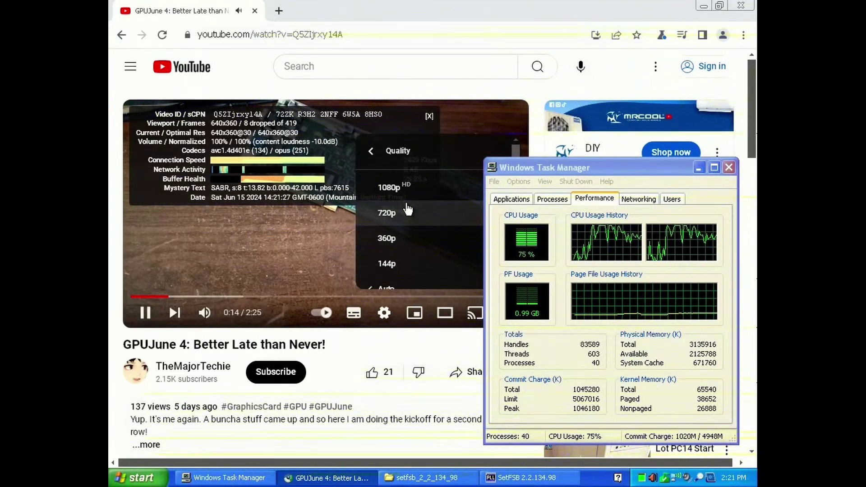
{"action": "left_click", "coordinate": [406, 208]}
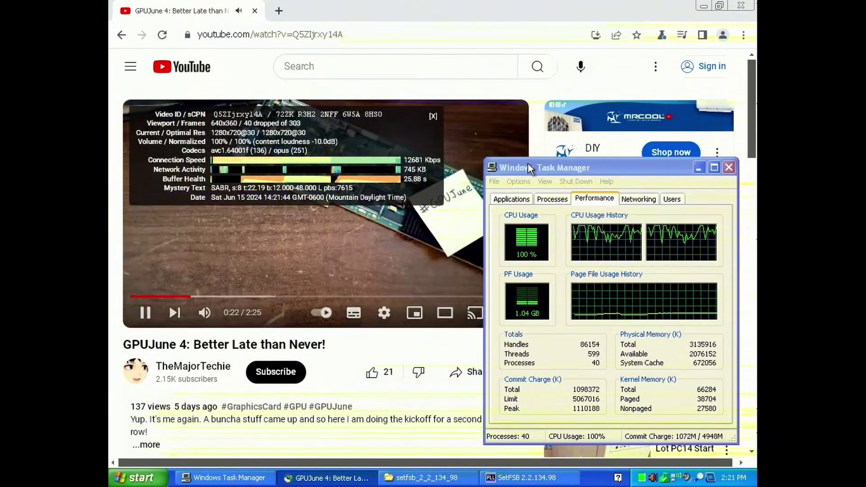
- Move Task Manager off the video, play it full screen, then exit and pause at 0:35
{"action": "left_click_drag", "start_coordinate": [528, 167], "coordinate": [552, 155]}
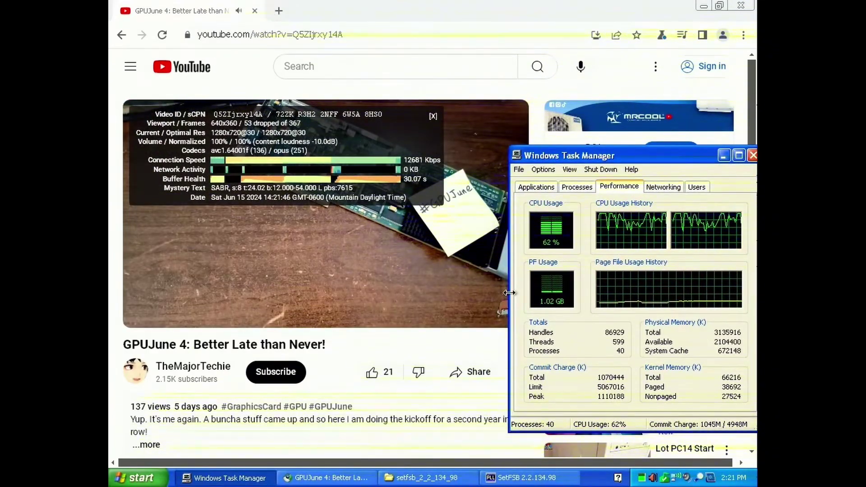
{"action": "left_click", "coordinate": [498, 317]}
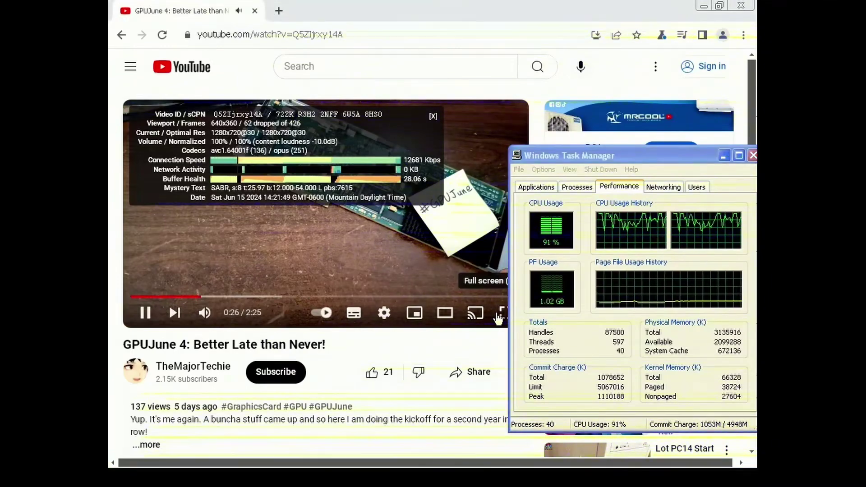
{"action": "left_click", "coordinate": [498, 318]}
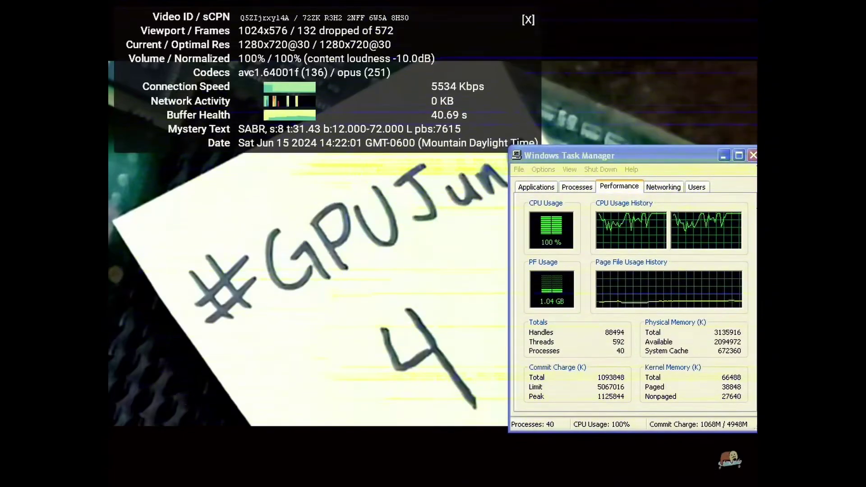
{"action": "mouse_move", "coordinate": [459, 322]}
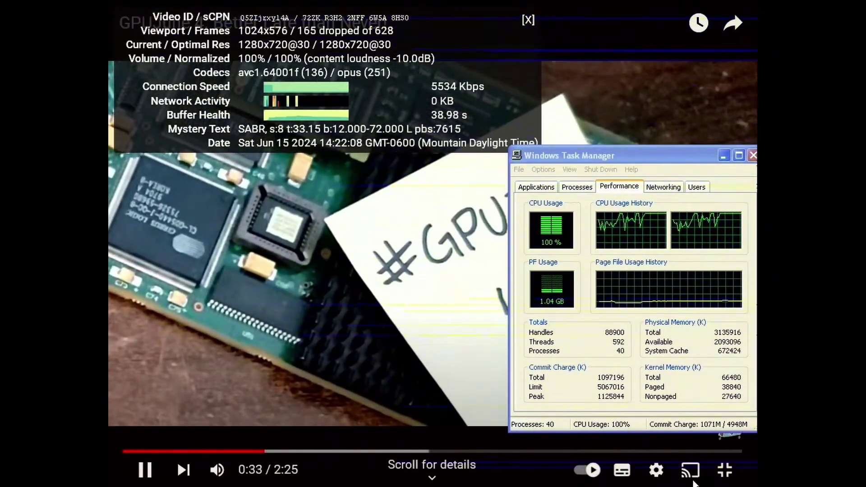
{"action": "left_click", "coordinate": [725, 469]}
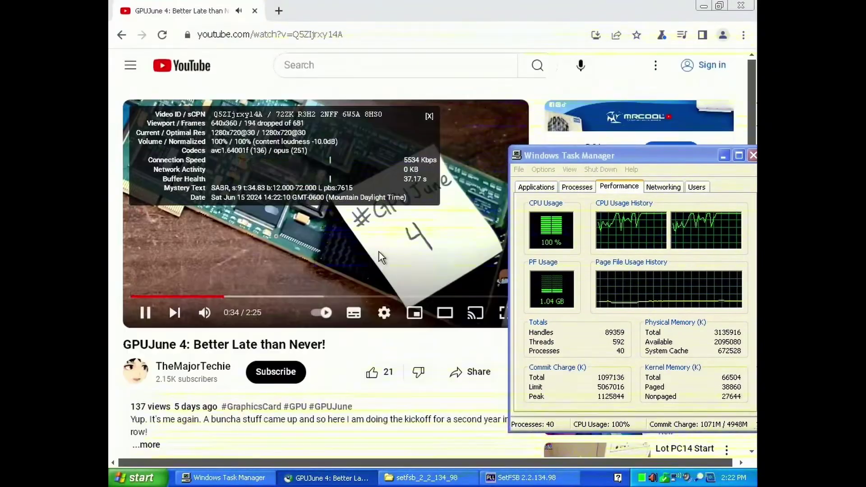
{"action": "left_click", "coordinate": [378, 251]}
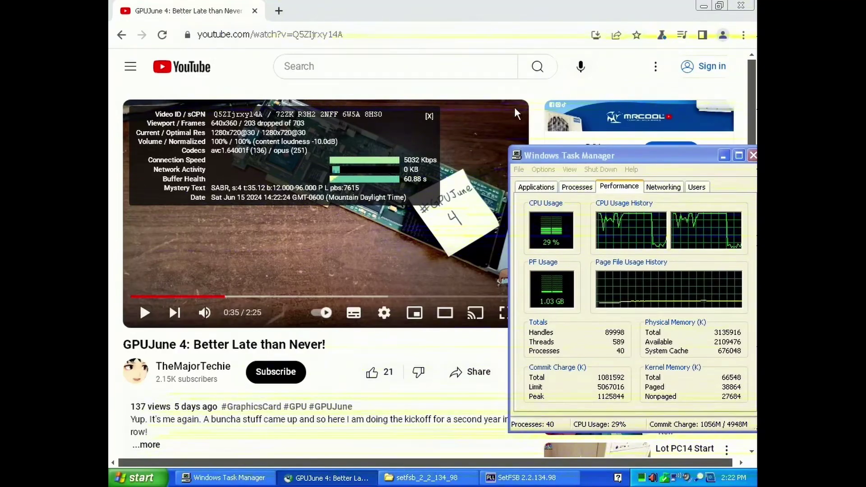
- Close the browser, SetFSB and the setfsb_2_2_134_98 folder, then move Task Manager up-left
{"action": "left_click", "coordinate": [719, 7]}
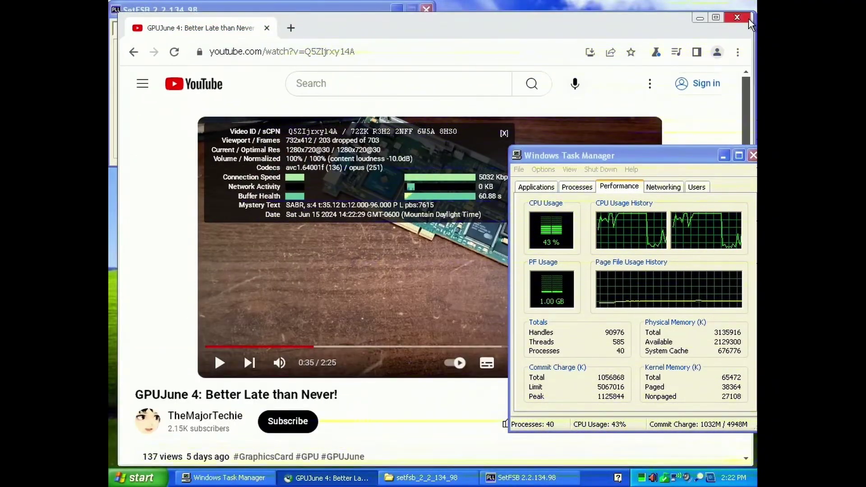
{"action": "left_click", "coordinate": [737, 17]}
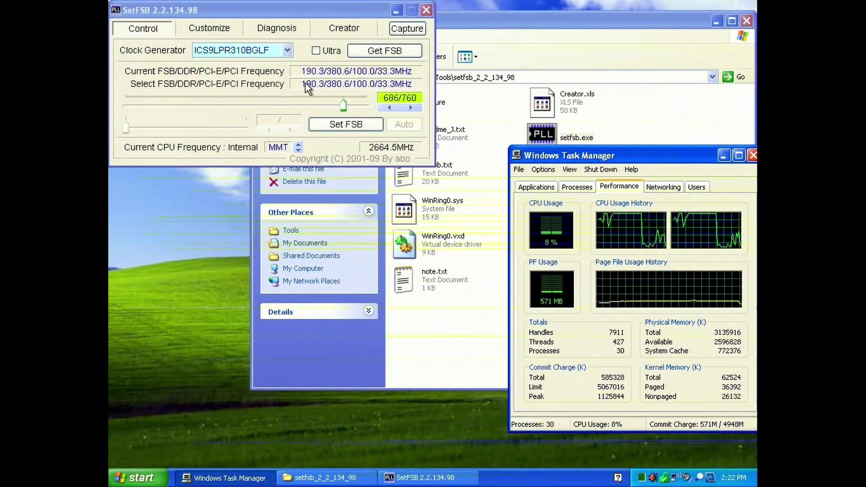
{"action": "left_click", "coordinate": [424, 10]}
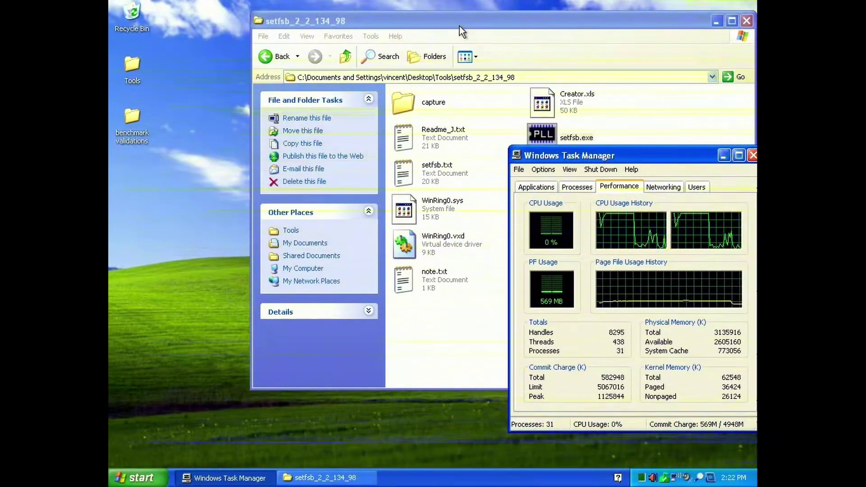
{"action": "left_click_drag", "start_coordinate": [460, 26], "coordinate": [254, 75]}
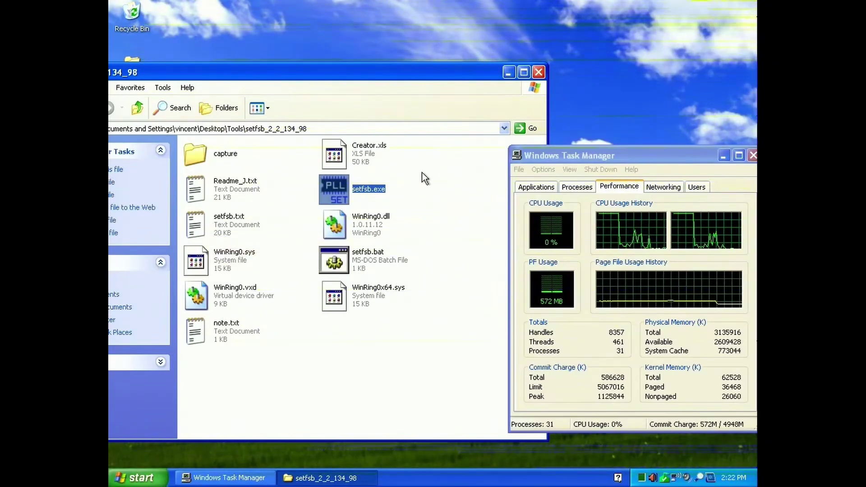
{"action": "left_click", "coordinate": [540, 74]}
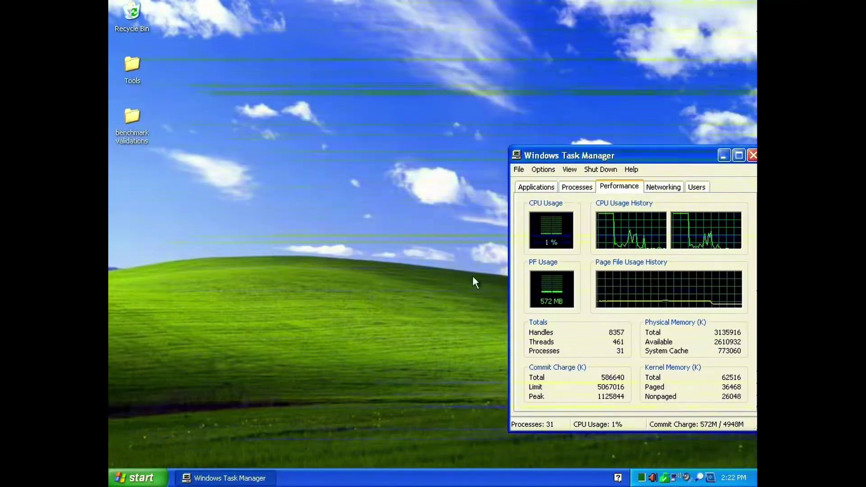
{"action": "left_click_drag", "start_coordinate": [704, 156], "coordinate": [631, 140]}
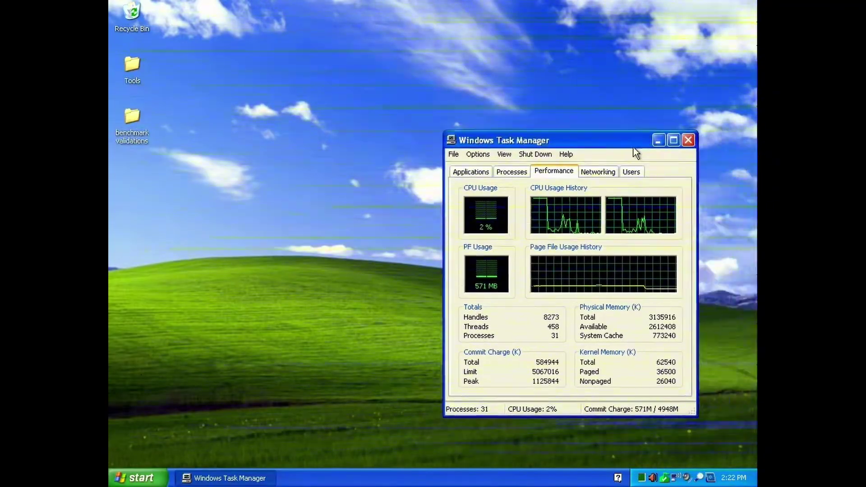
- Close Task Manager, launch then cancel and close Microsoft Virtual PC, and browse All Programs
{"action": "left_click", "coordinate": [682, 140]}
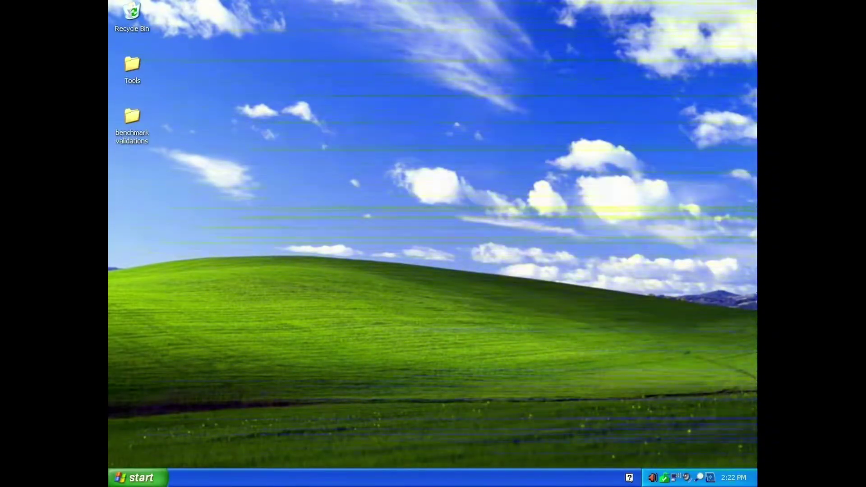
{"action": "left_click", "coordinate": [138, 477]}
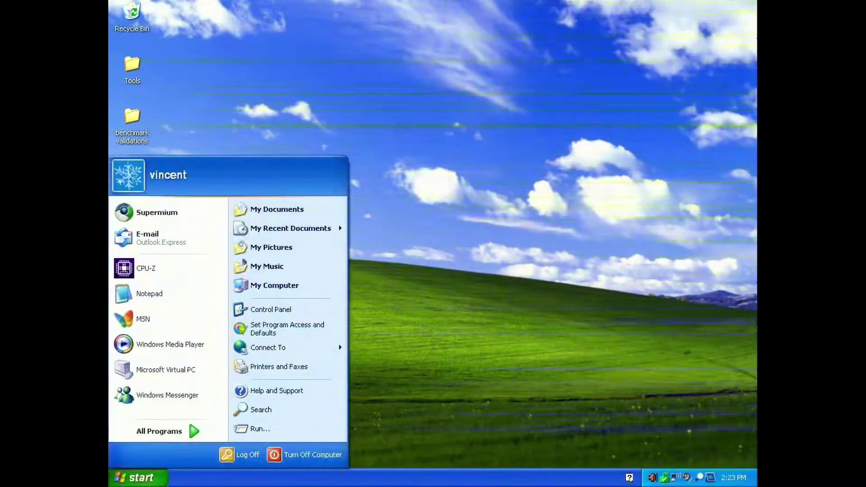
{"action": "left_click", "coordinate": [192, 374]}
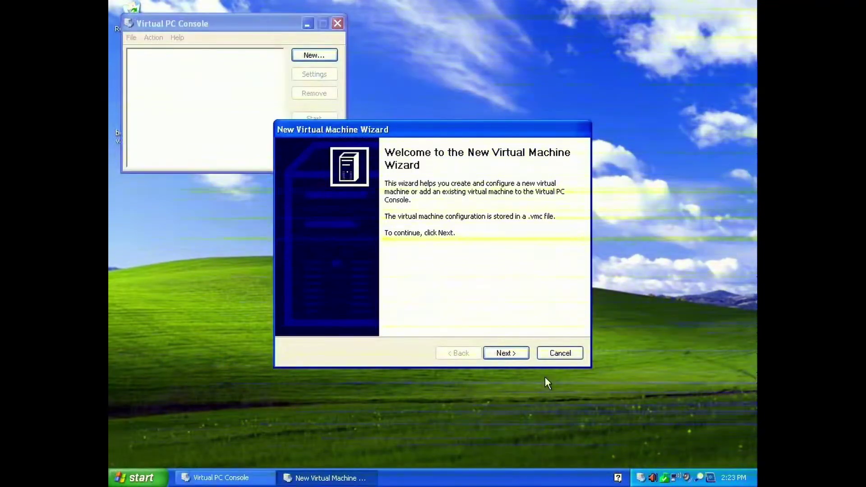
{"action": "left_click", "coordinate": [560, 353]}
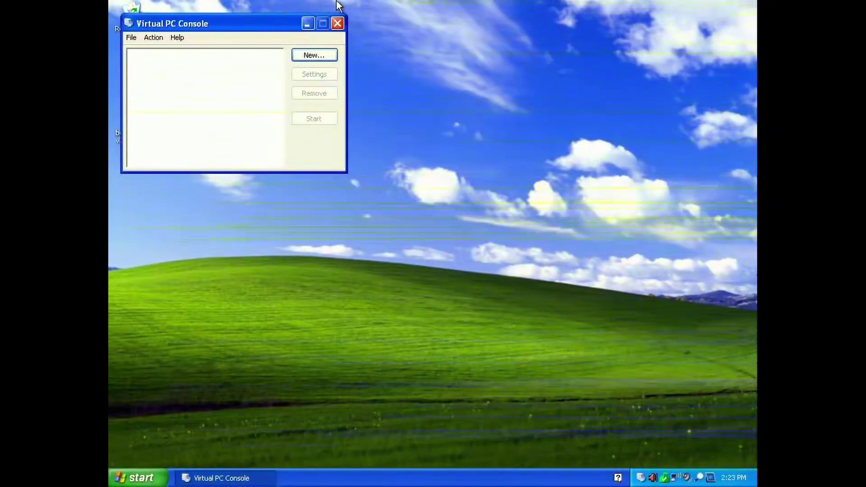
{"action": "left_click", "coordinate": [337, 23]}
{"action": "left_click", "coordinate": [137, 477]}
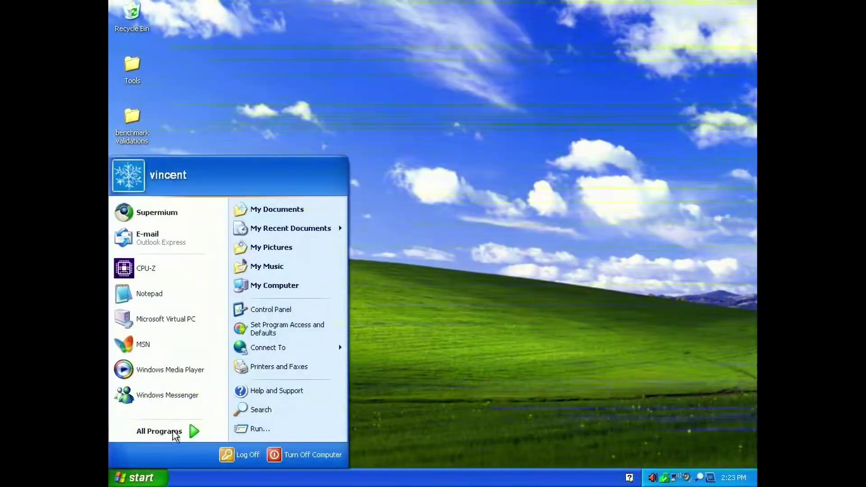
{"action": "mouse_move", "coordinate": [180, 432]}
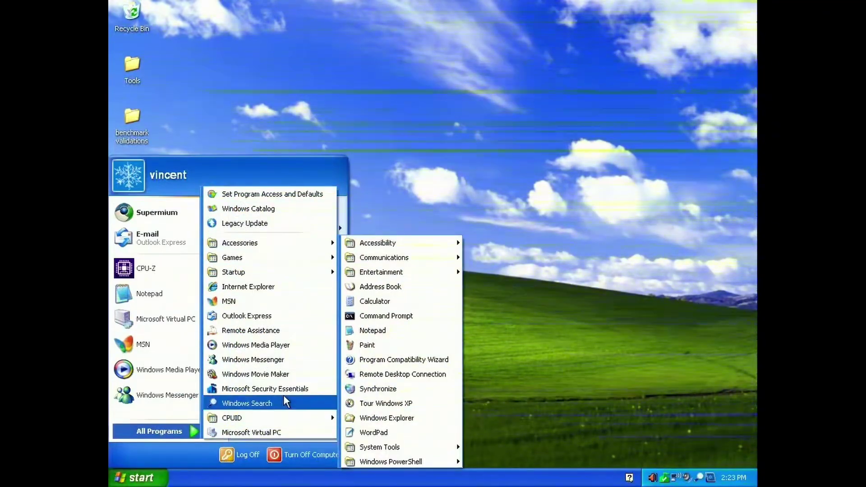
- Dismiss the program menus and reopen the Start menu with the Windows key
{"action": "mouse_move", "coordinate": [292, 417]}
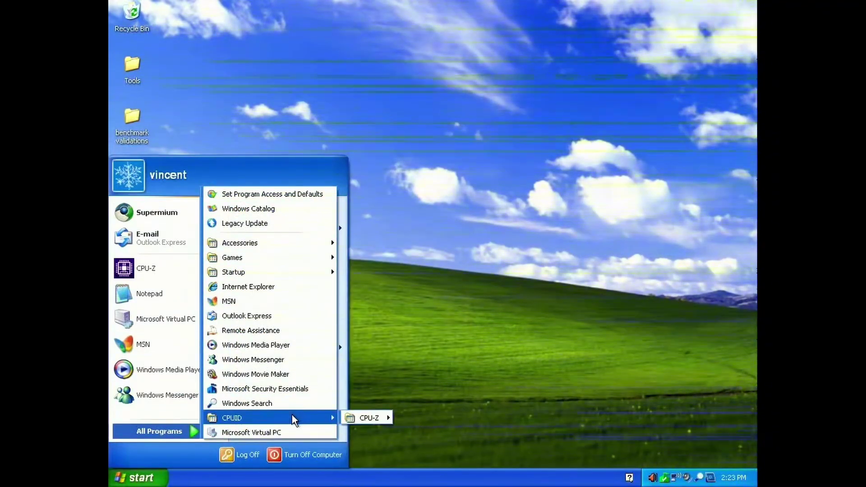
{"action": "mouse_move", "coordinate": [392, 417]}
{"action": "left_click", "coordinate": [391, 368]}
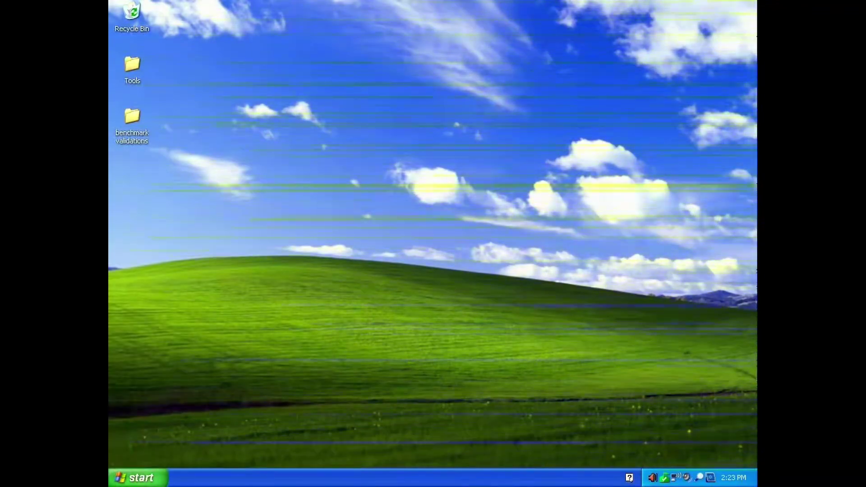
{"action": "key", "text": "super"}
{"action": "left_click", "coordinate": [409, 417]}
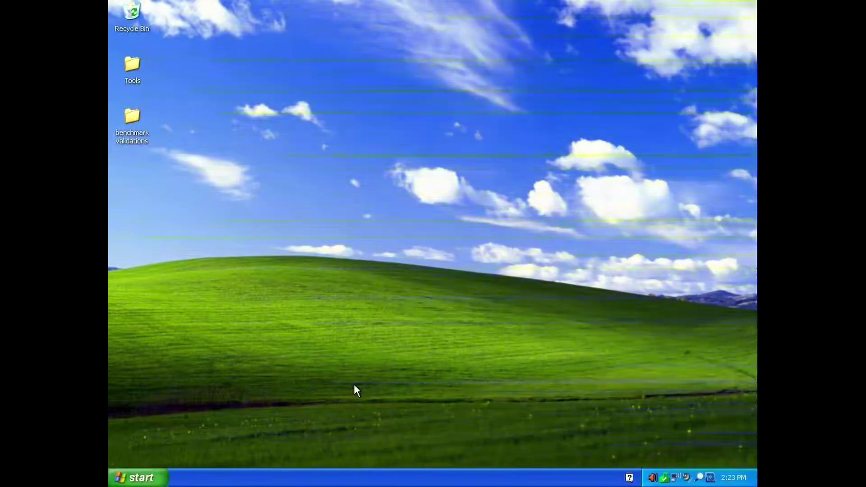
{"action": "key", "text": "super"}
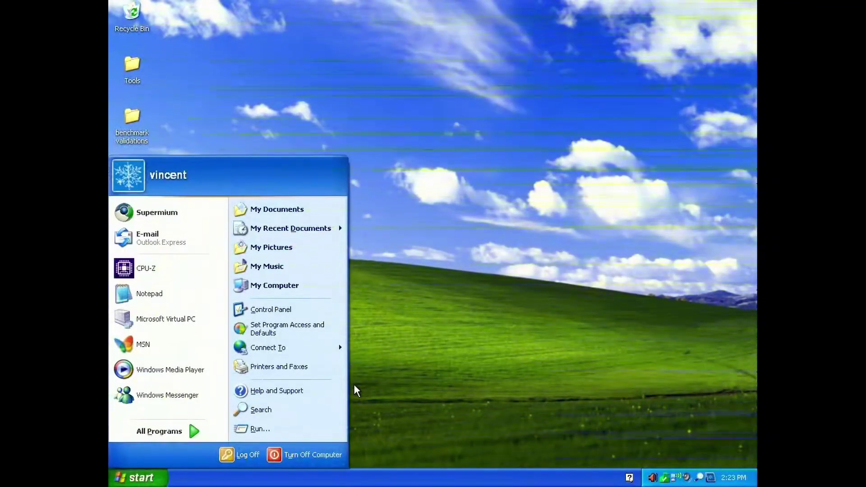
- Choose Turn Off Computer, then confirm Turn Off to shut Windows XP down
{"action": "left_click", "coordinate": [292, 458]}
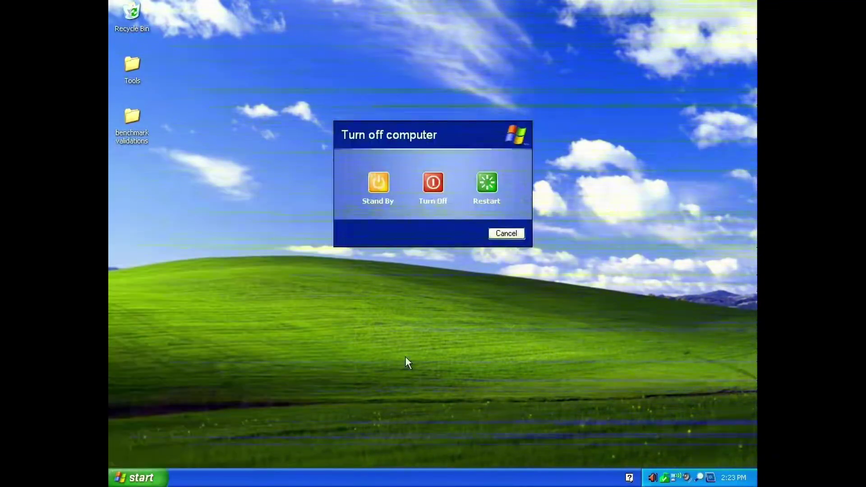
{"action": "left_click", "coordinate": [433, 185]}
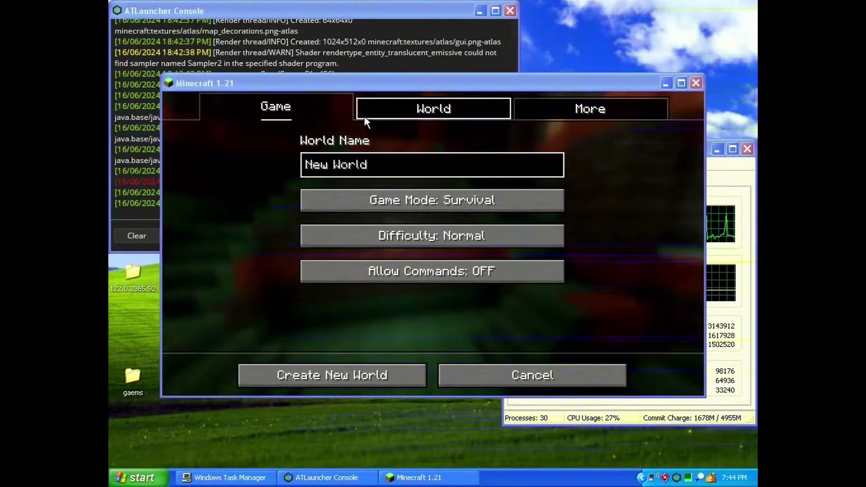
- Check the ATLauncher console, then create the Survival world 'New World' in Minecraft 1.21
{"action": "left_click", "coordinate": [383, 53]}
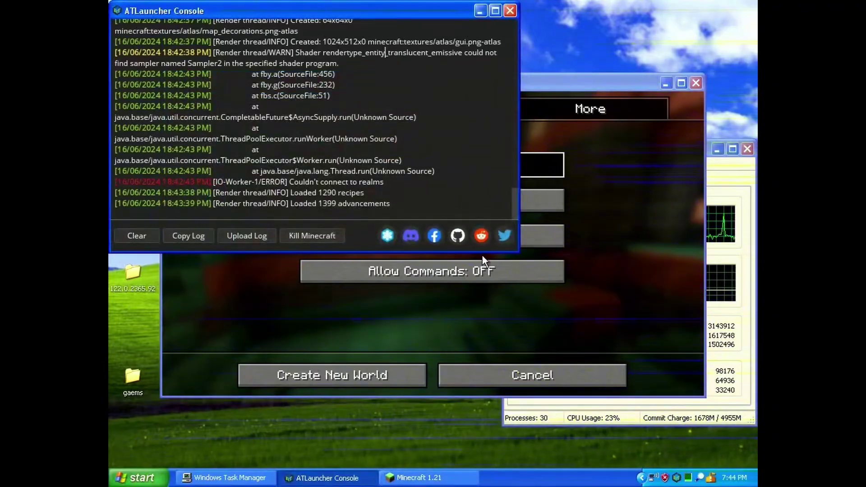
{"action": "left_click", "coordinate": [412, 323]}
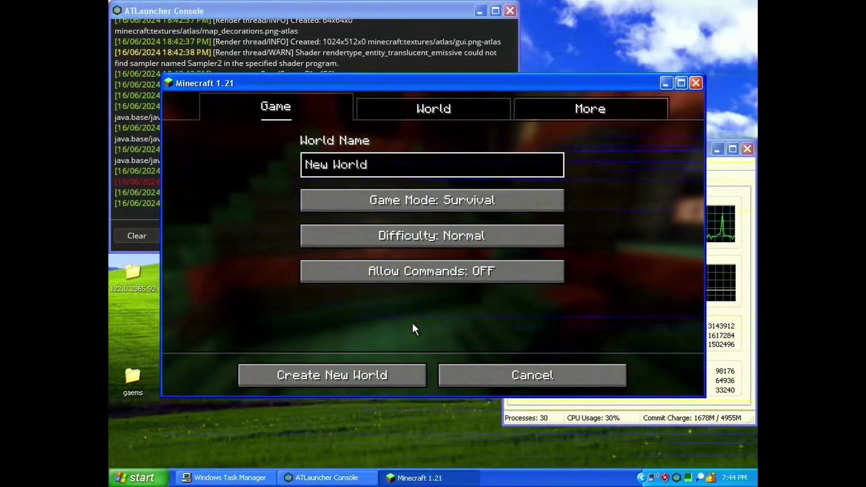
{"action": "left_click", "coordinate": [390, 378]}
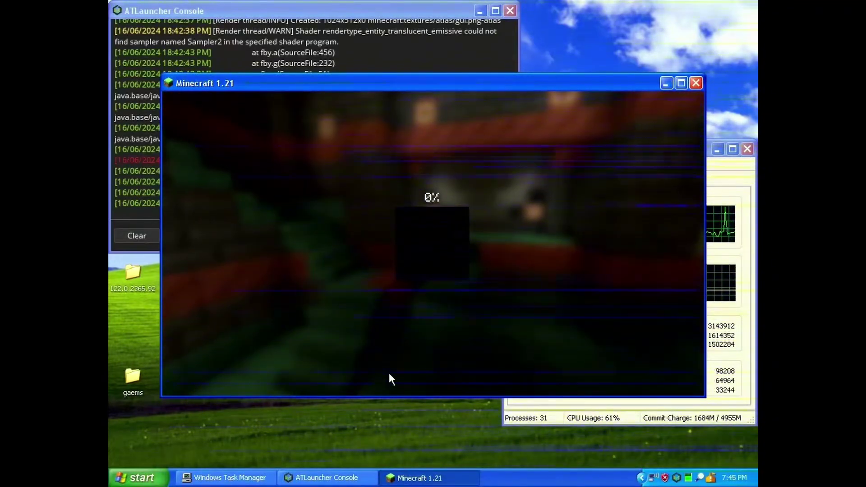
- Watch the console's loading progress, moving the game window down-right and Task Manager to the screen top
{"action": "key", "text": "super"}
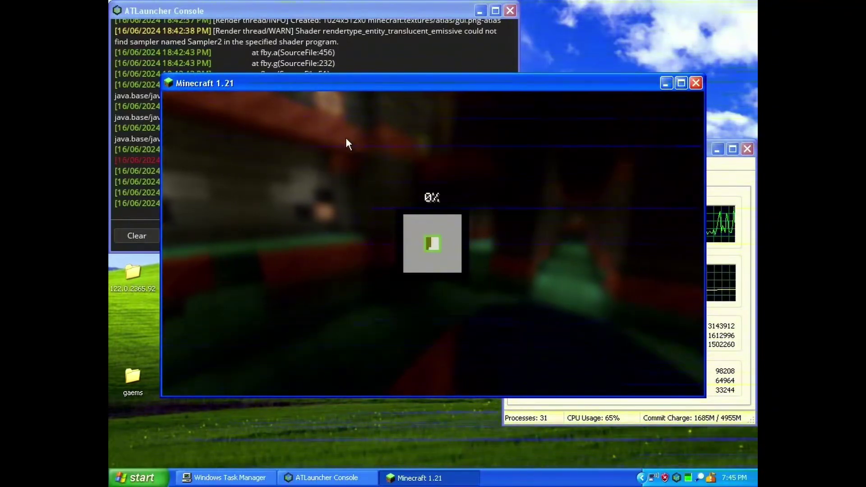
{"action": "left_click", "coordinate": [396, 39]}
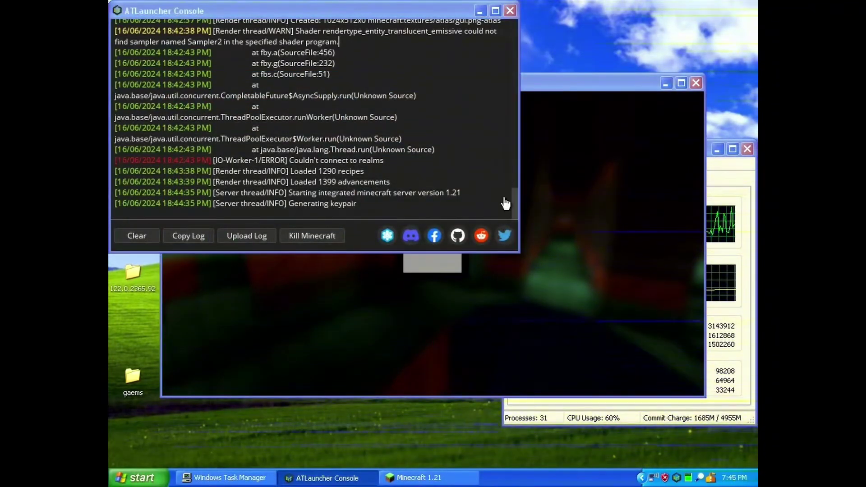
{"action": "left_click", "coordinate": [554, 86]}
{"action": "left_click_drag", "start_coordinate": [557, 86], "coordinate": [575, 169]}
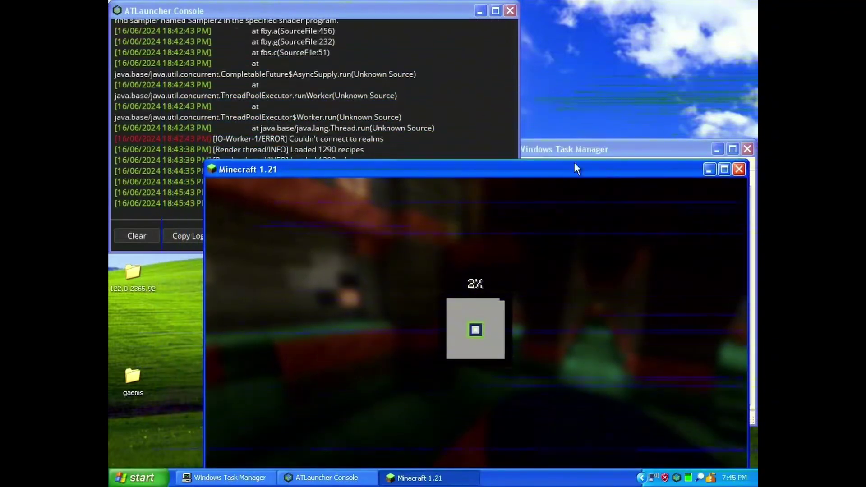
{"action": "left_click", "coordinate": [436, 94]}
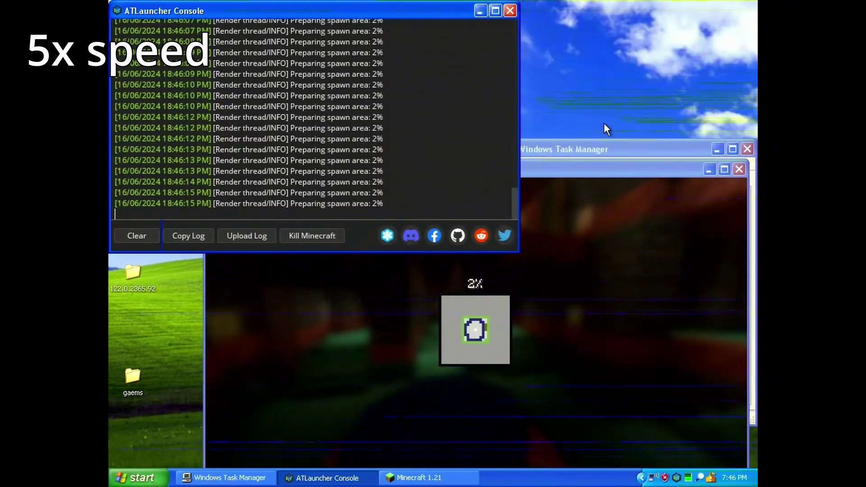
{"action": "left_click", "coordinate": [605, 149]}
{"action": "left_click_drag", "start_coordinate": [604, 149], "coordinate": [602, 14]}
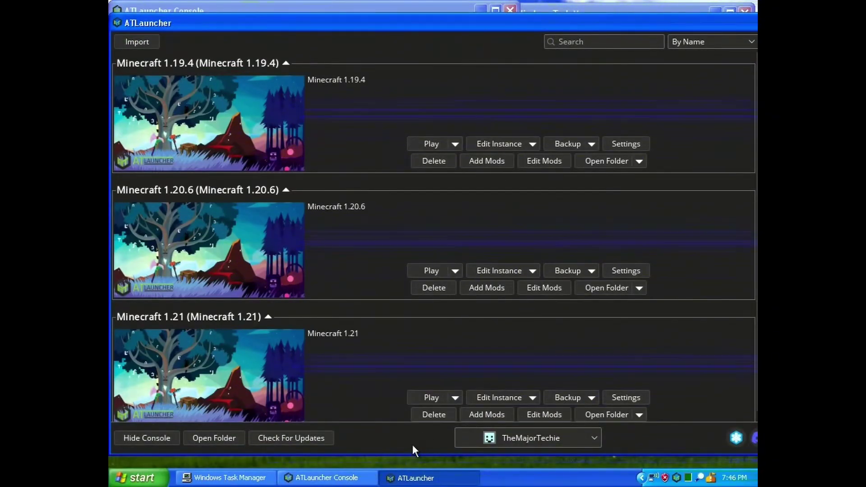
- Scroll the crash log, highlighting the no-core-dump and crash-outside-Java fatal error lines
{"action": "left_click", "coordinate": [366, 473]}
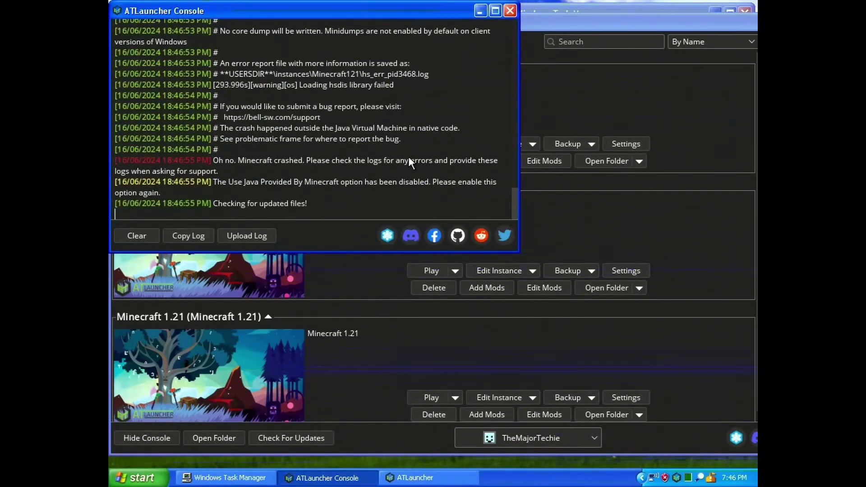
{"action": "scroll", "coordinate": [409, 158], "scroll_direction": "up", "scroll_amount": 4}
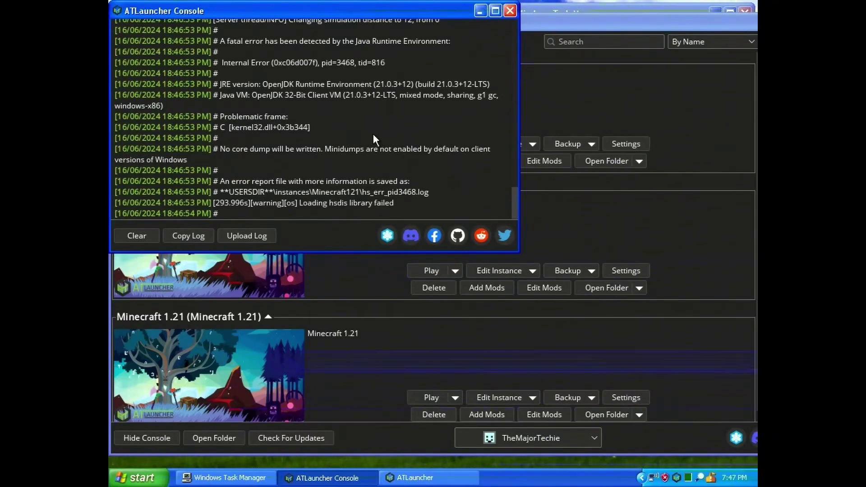
{"action": "scroll", "coordinate": [367, 136], "scroll_direction": "down", "scroll_amount": 2}
{"action": "scroll", "coordinate": [367, 136], "scroll_direction": "up", "scroll_amount": 2}
{"action": "left_click_drag", "start_coordinate": [226, 149], "coordinate": [264, 159]}
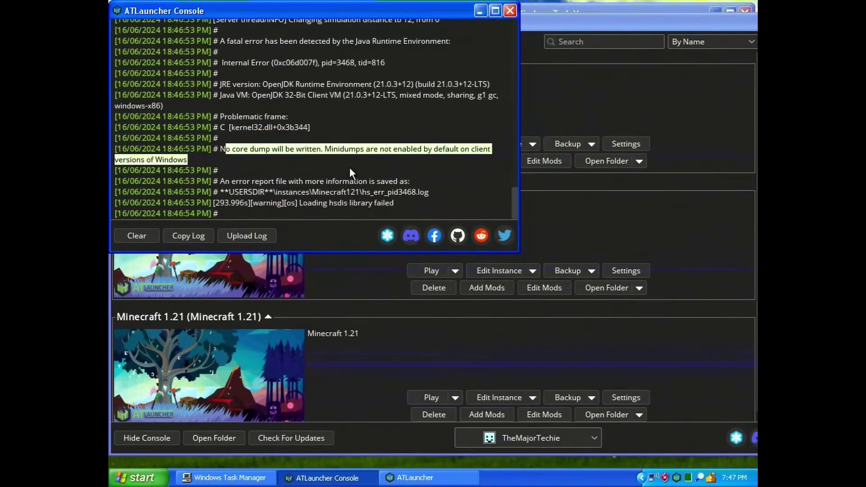
{"action": "left_click", "coordinate": [320, 159]}
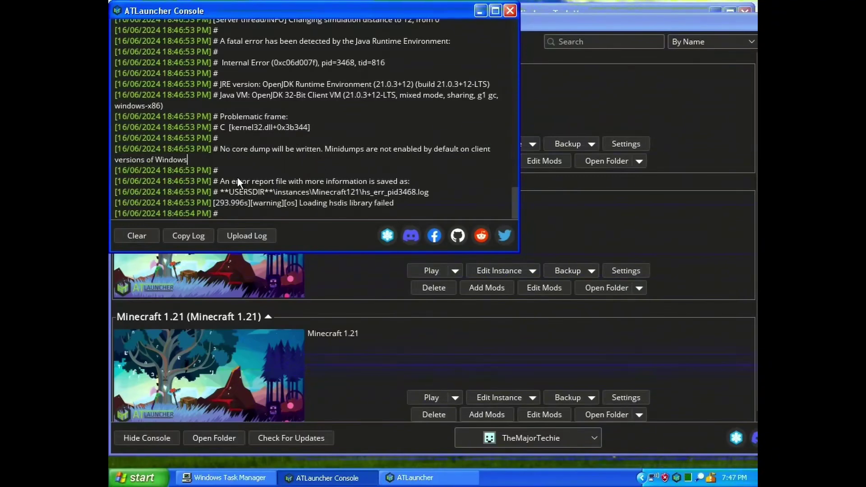
{"action": "scroll", "coordinate": [322, 136], "scroll_direction": "up", "scroll_amount": 2}
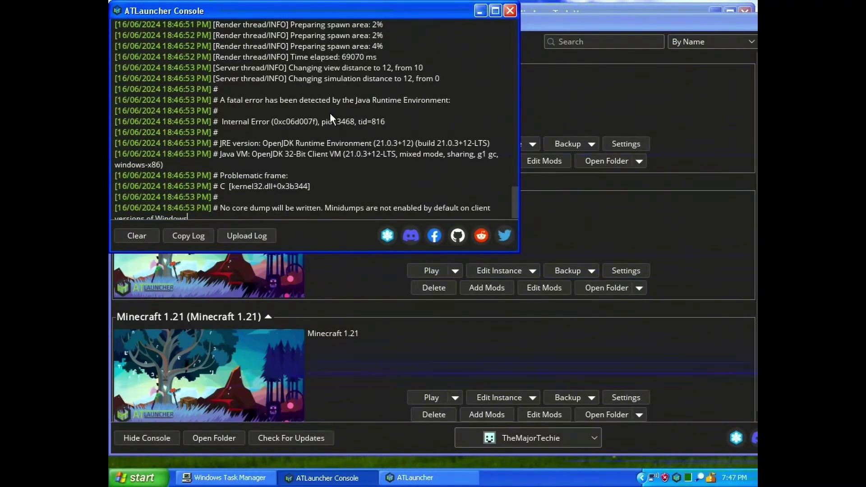
{"action": "scroll", "coordinate": [411, 165], "scroll_direction": "down", "scroll_amount": 6}
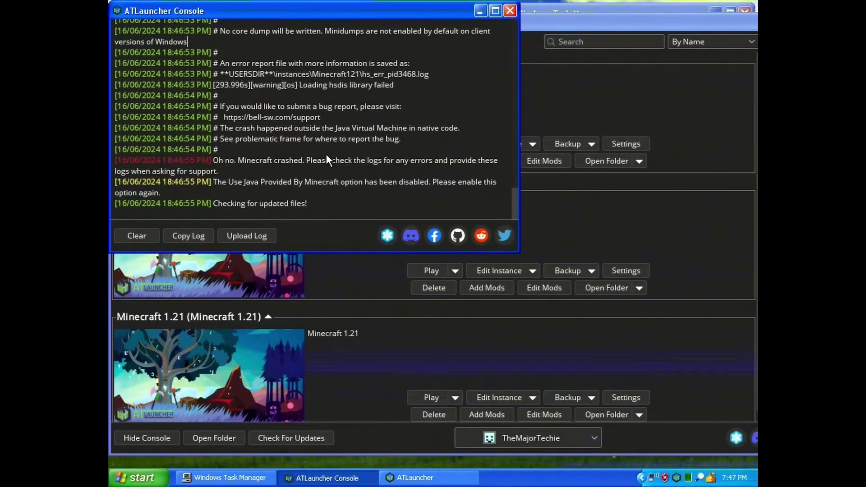
{"action": "left_click_drag", "start_coordinate": [229, 128], "coordinate": [292, 129]}
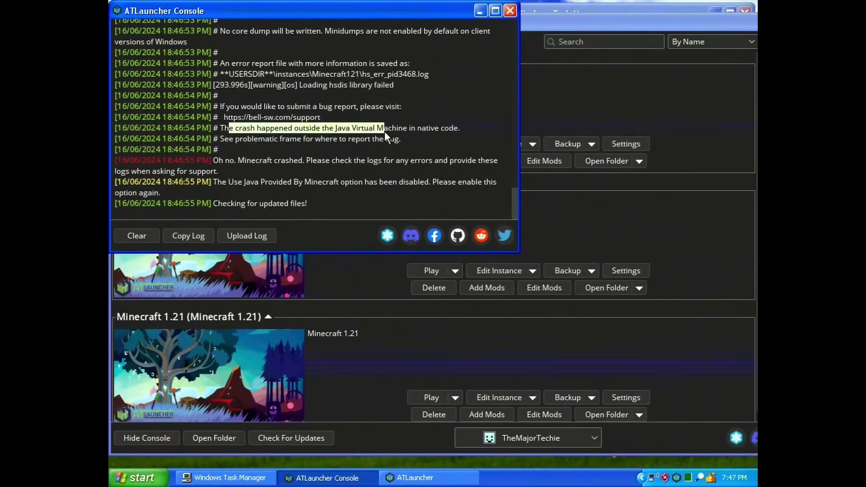
{"action": "left_click_drag", "start_coordinate": [430, 131], "coordinate": [440, 132]}
{"action": "left_click", "coordinate": [425, 132]}
- Clear the kernel32.dll frame selection, move the console toward the centre and close it
{"action": "scroll", "coordinate": [388, 144], "scroll_direction": "up", "scroll_amount": 4}
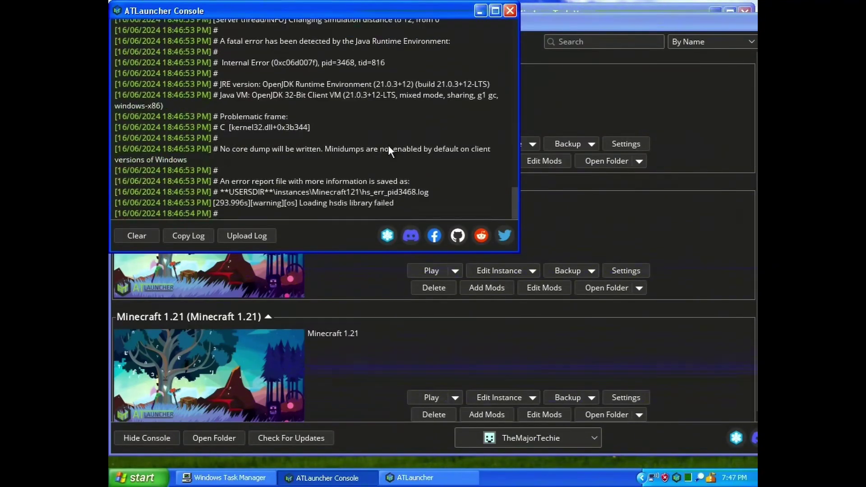
{"action": "left_click", "coordinate": [322, 127]}
{"action": "left_click_drag", "start_coordinate": [413, 9], "coordinate": [474, 130]}
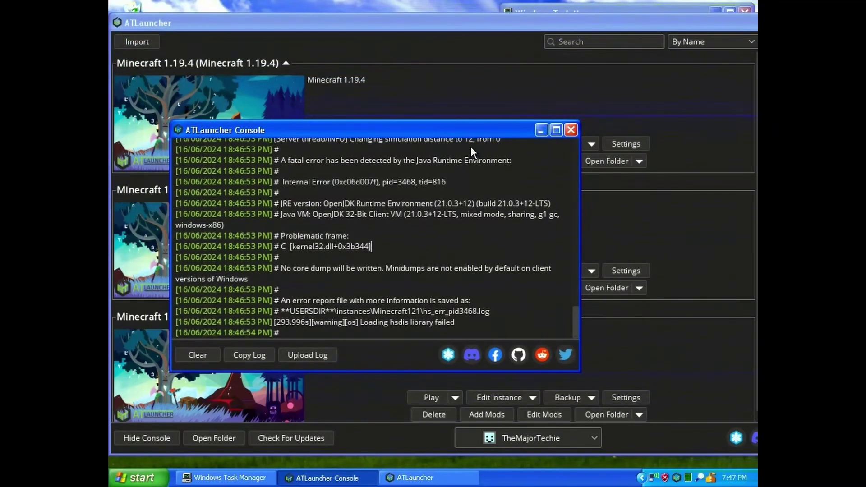
{"action": "left_click", "coordinate": [570, 131]}
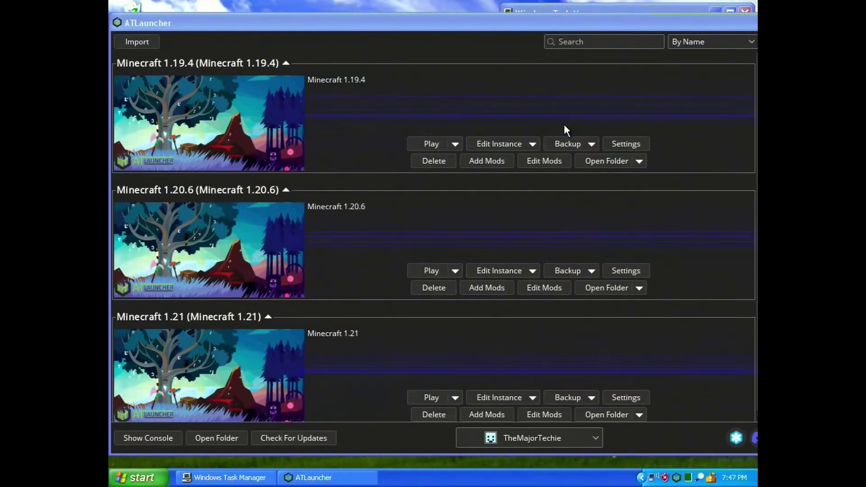
{"action": "key", "text": "super"}
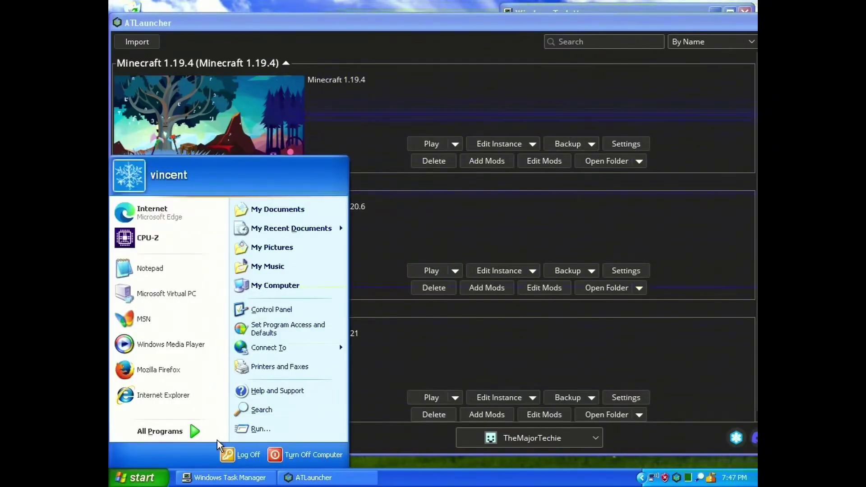
{"action": "left_click", "coordinate": [203, 428]}
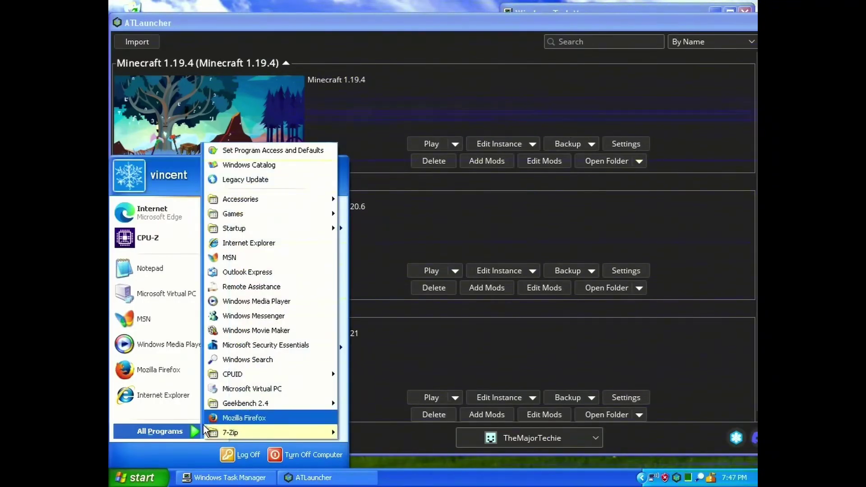
{"action": "left_click", "coordinate": [143, 478]}
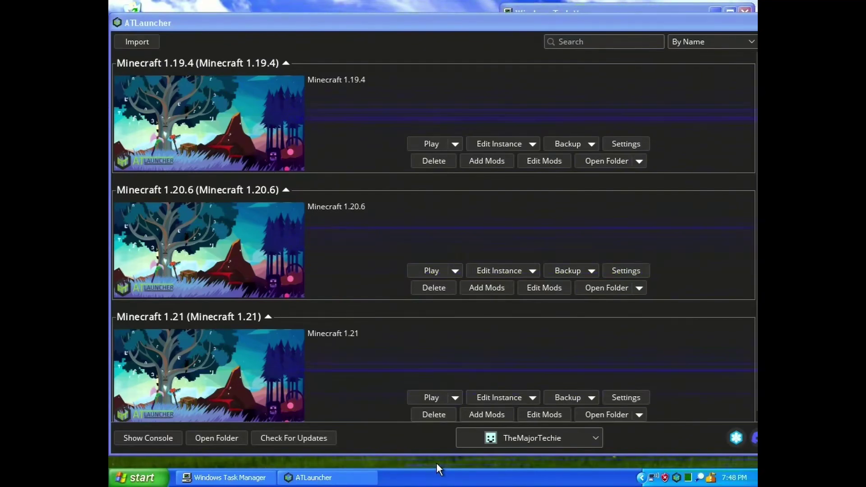
- Move the ATLauncher window aside and close it, leaving Task Manager's Performance graphs visible
{"action": "left_click_drag", "start_coordinate": [344, 23], "coordinate": [165, 164]}
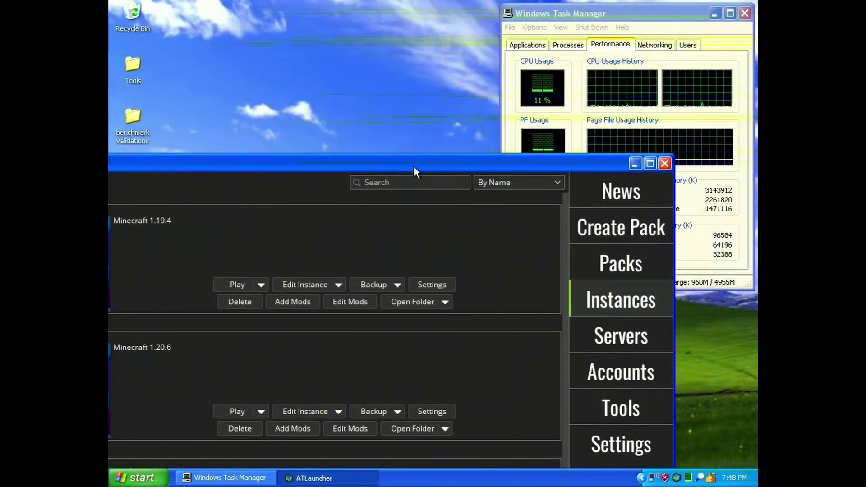
{"action": "left_click_drag", "start_coordinate": [413, 166], "coordinate": [263, 129]}
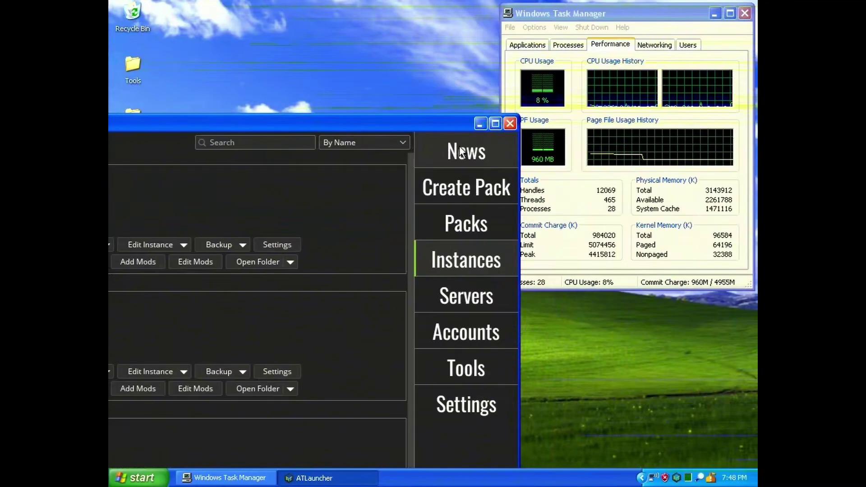
{"action": "left_click", "coordinate": [510, 123]}
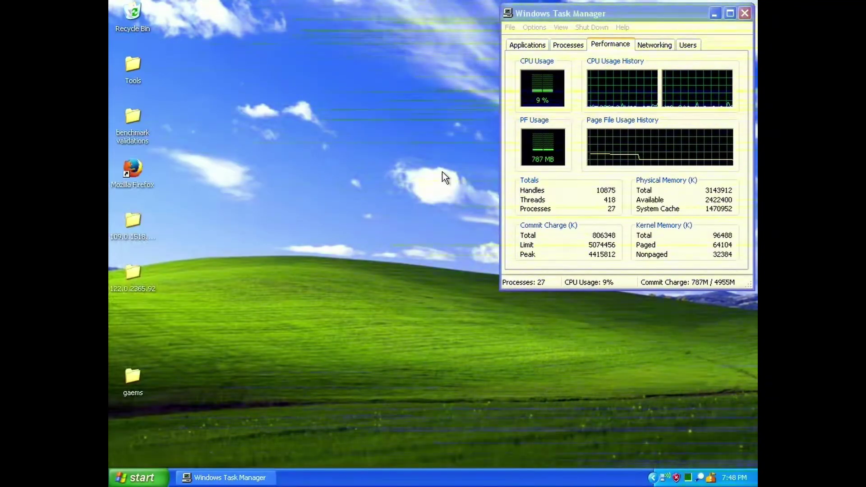